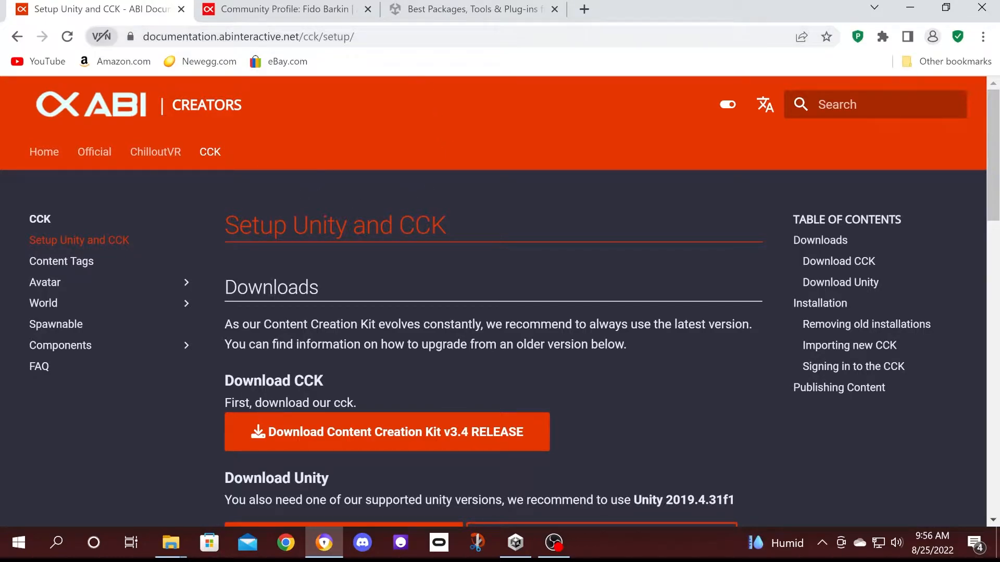
Find the Unity 2019.4.31f1 download buttons in the CCK setup docs, then go to the ABI Hub profile.
scroll(314, 396, "down", 3)
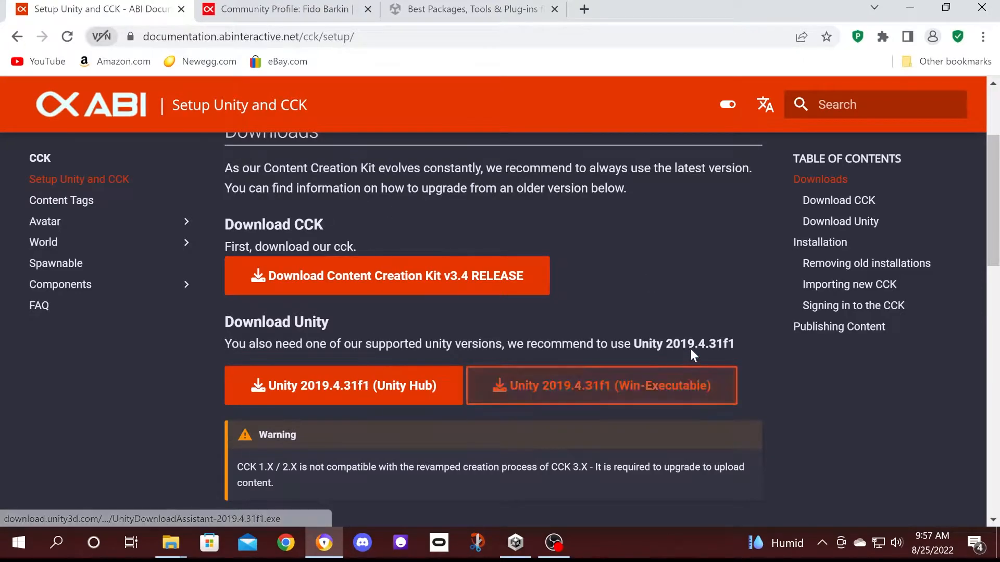
left_click(308, 13)
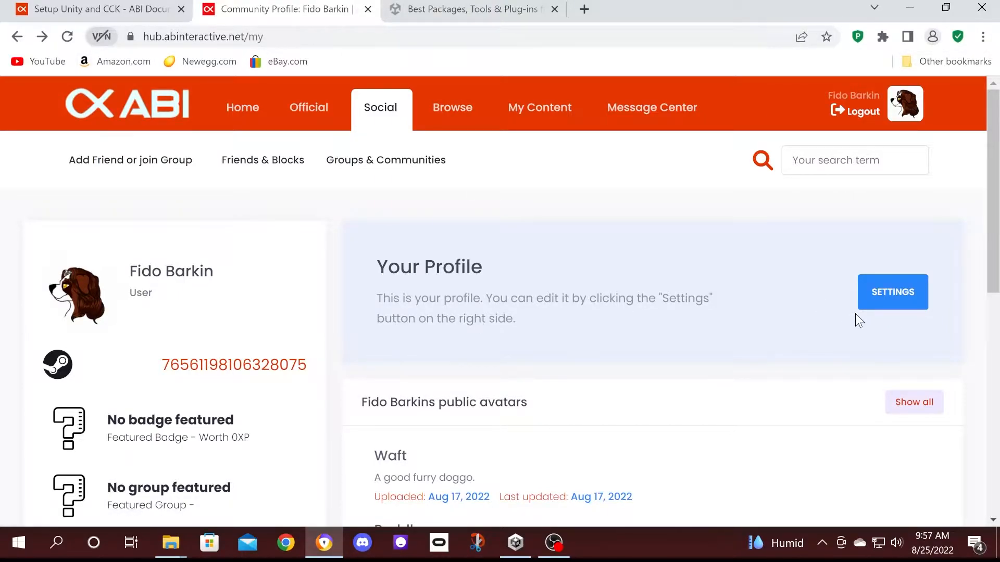
Open the ABI Hub profile settings at the CCK master key section, then minimize the browser.
left_click(914, 290)
scroll(752, 286, "down", 10)
scroll(752, 284, "down", 10)
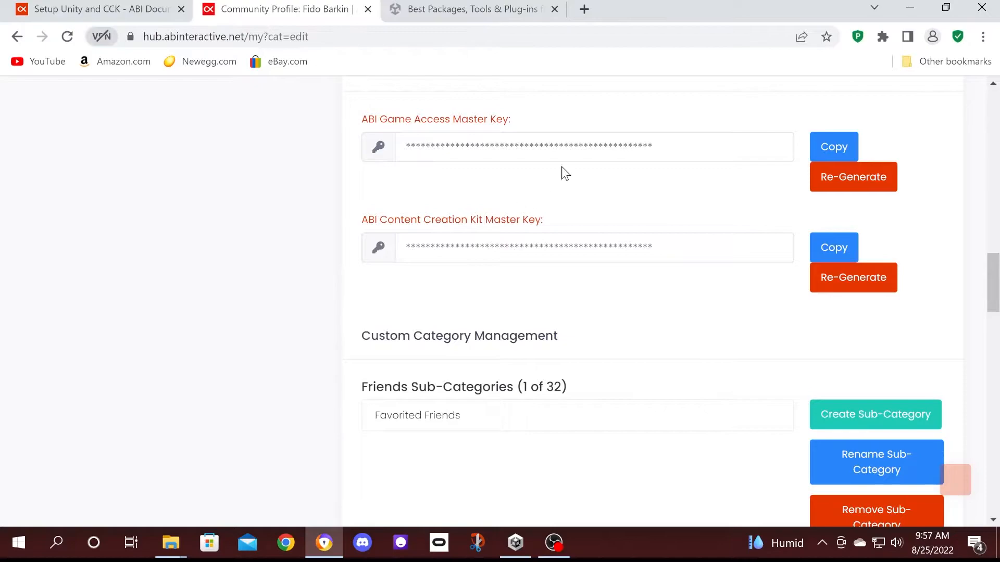
left_click(915, 8)
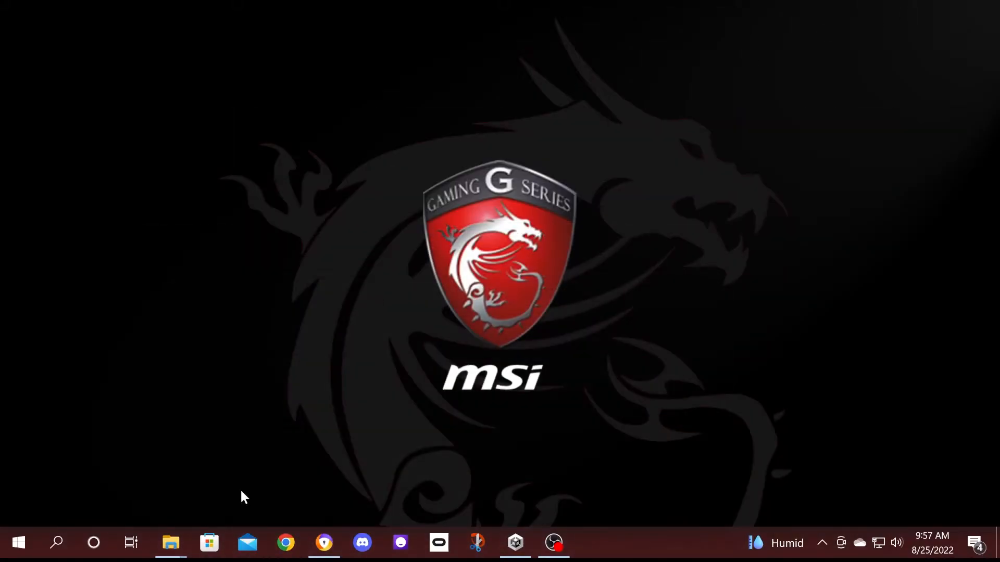
Create a 3D Core project named 'Quick World' in Unity Hub on editor 2019.4.31f1.
left_click(519, 544)
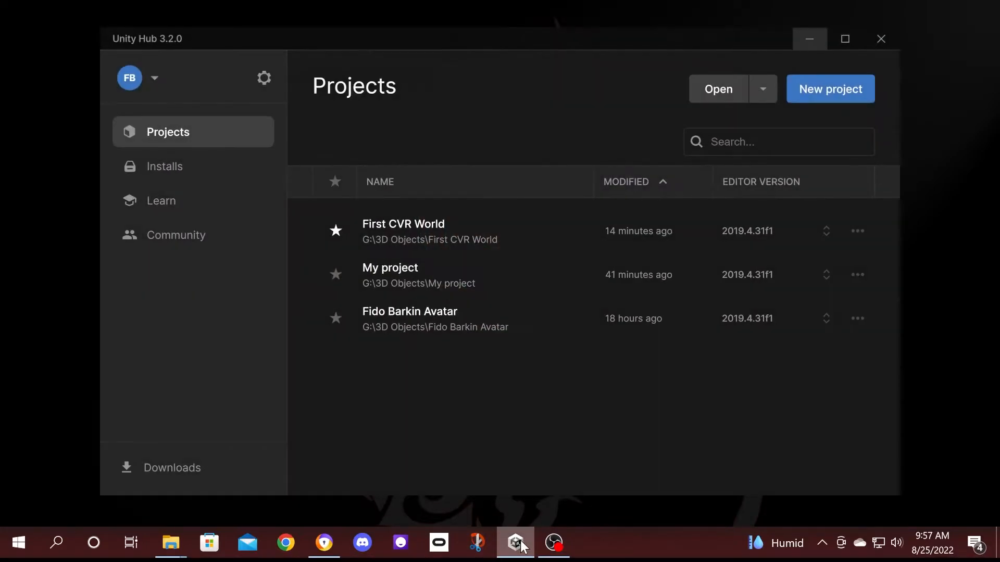
left_click(827, 83)
left_click(760, 420)
key("BackSpace")
key("BackSpace")
key("BackSpace")
key("BackSpace")
key("BackSpace")
key("BackSpace")
key("BackSpace")
key("BackSpace")
key("BackSpace")
key("BackSpace")
key("BackSpace")
key("BackSpace")
key("BackSpace")
type("Quick World")
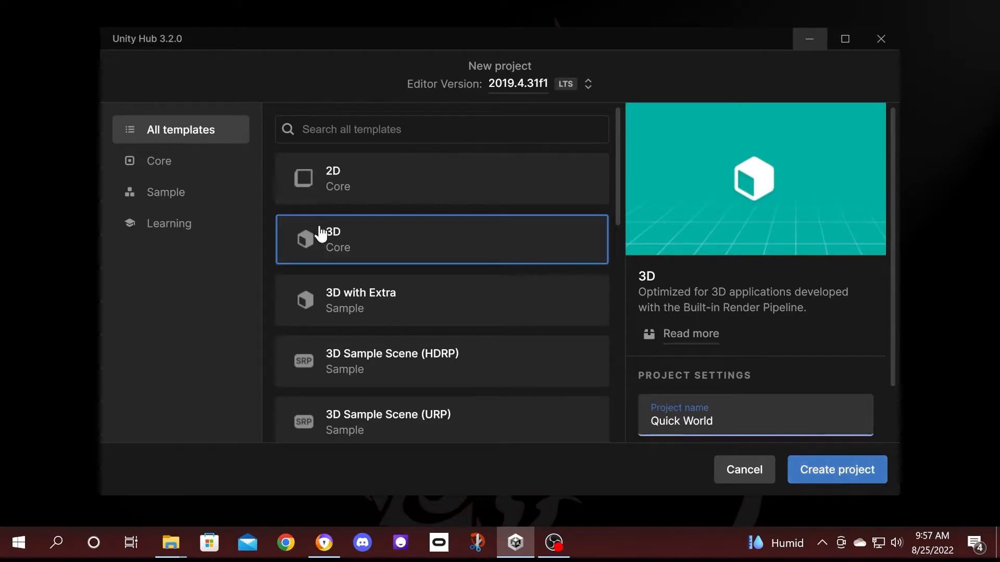
left_click(872, 475)
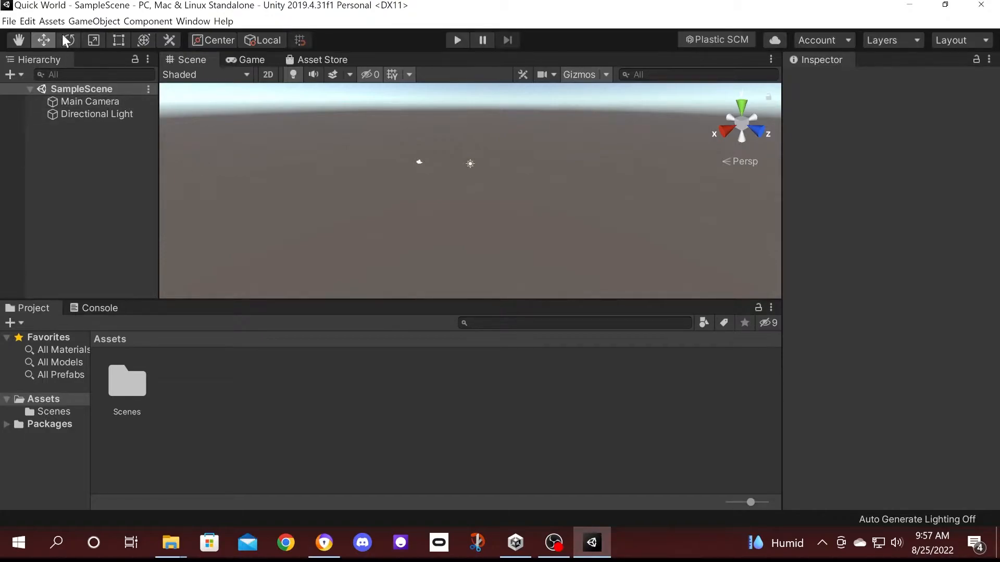
Import all files of the custom package ChilloutVR CCK v3.4 RELEASE.
left_click(52, 21)
mouse_move(172, 169)
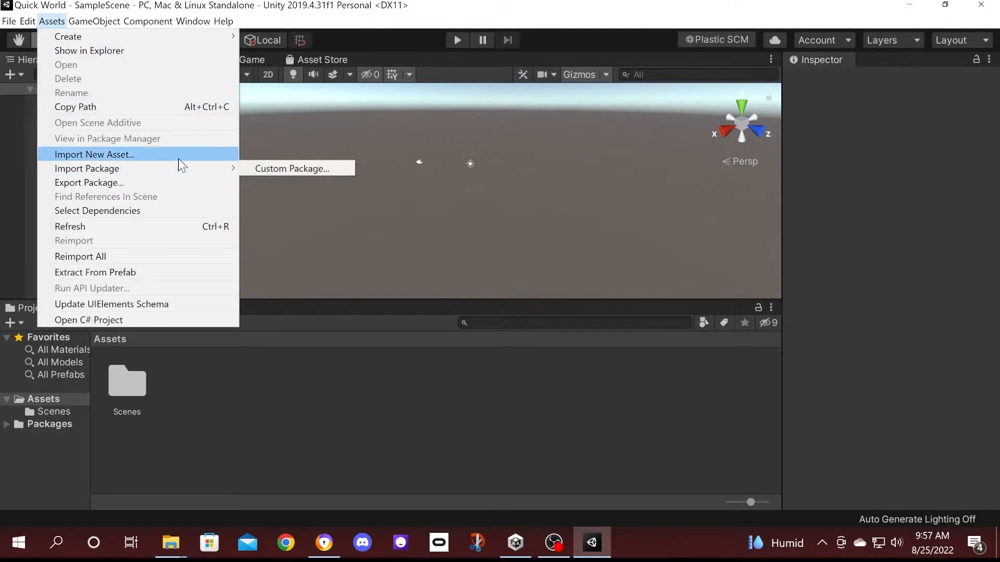
left_click(297, 176)
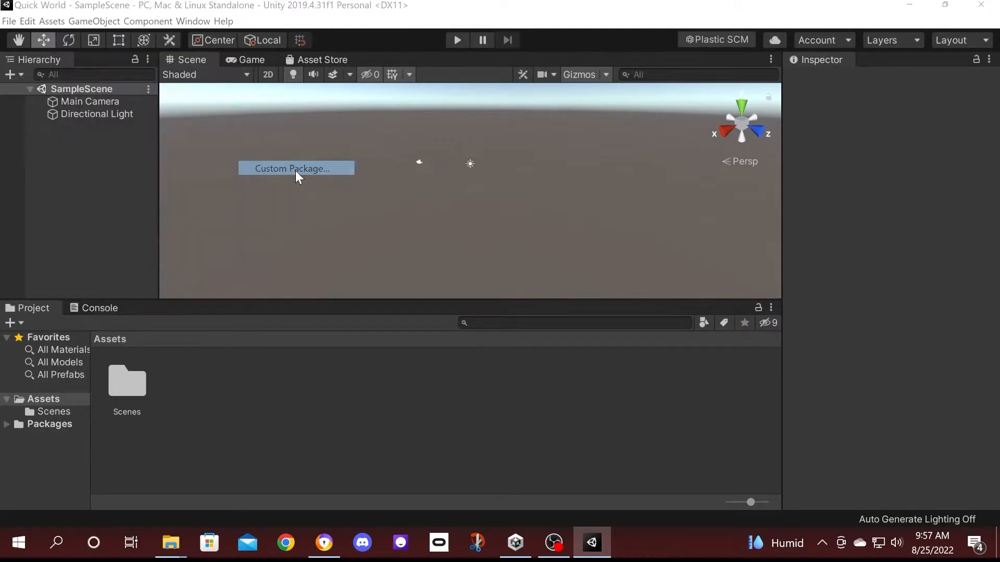
left_click(245, 196)
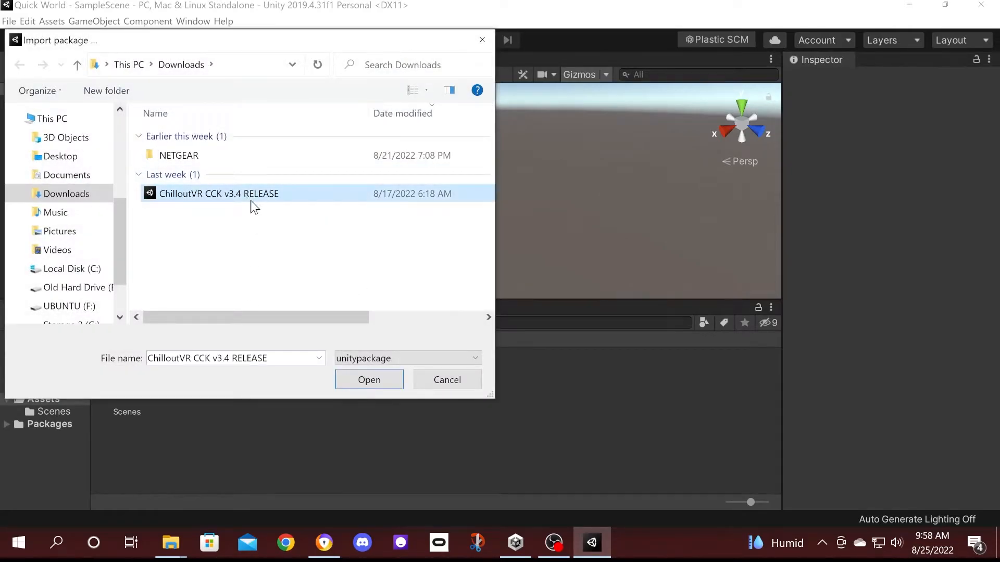
left_click(373, 374)
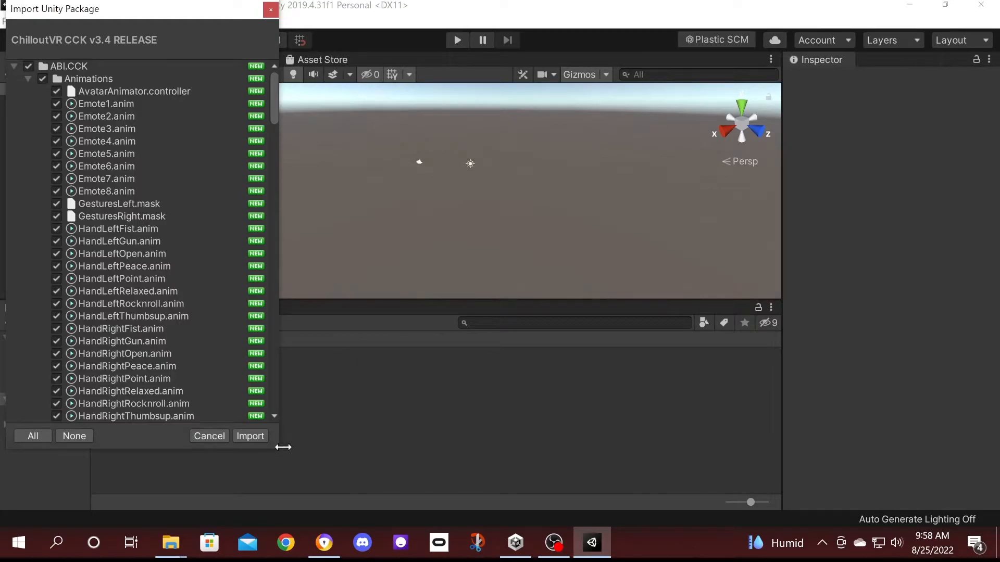
left_click(251, 436)
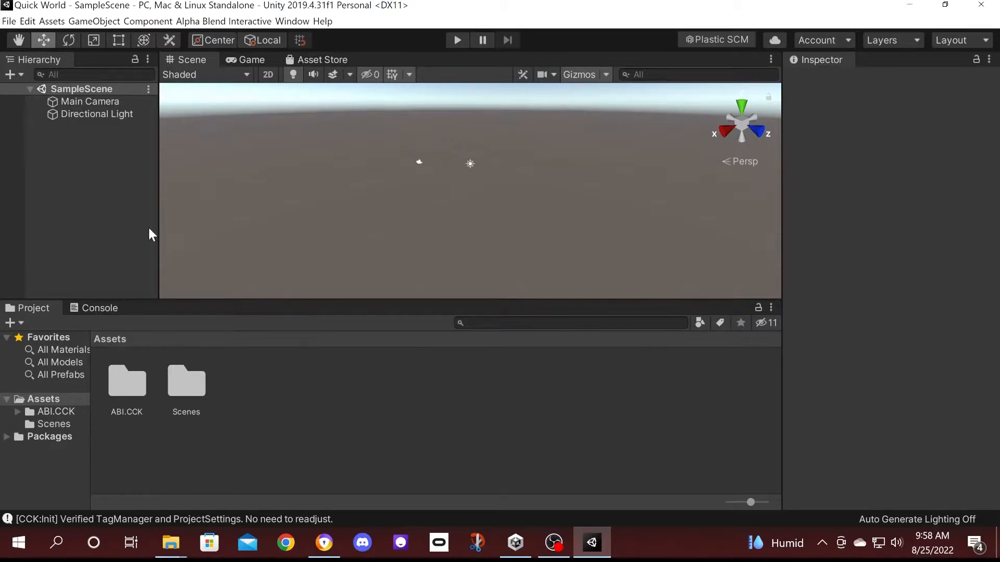
Open the Alpha Blend Interactive Control Panel, dock it as a tab, and bring up the Asset Store.
left_click(203, 21)
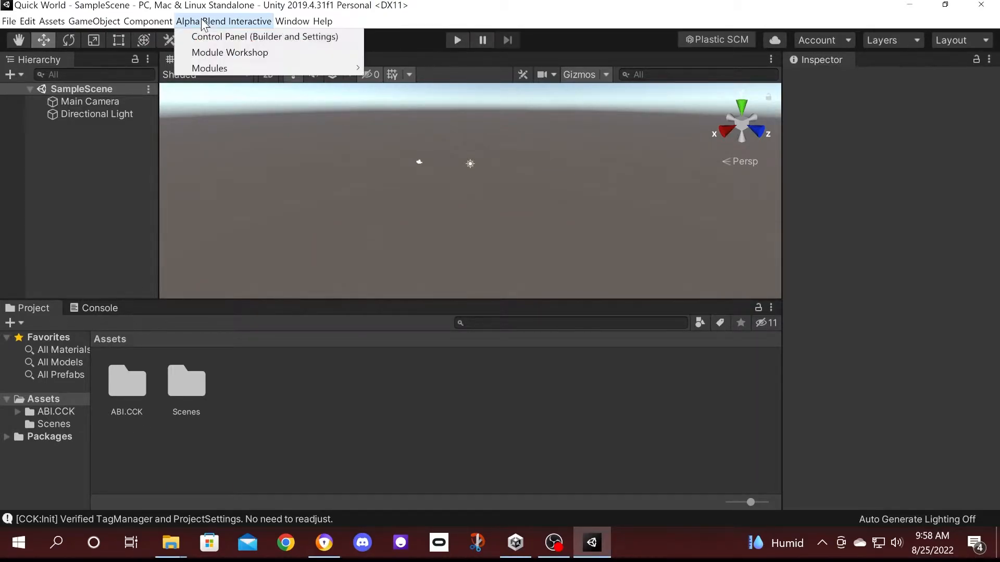
left_click(224, 36)
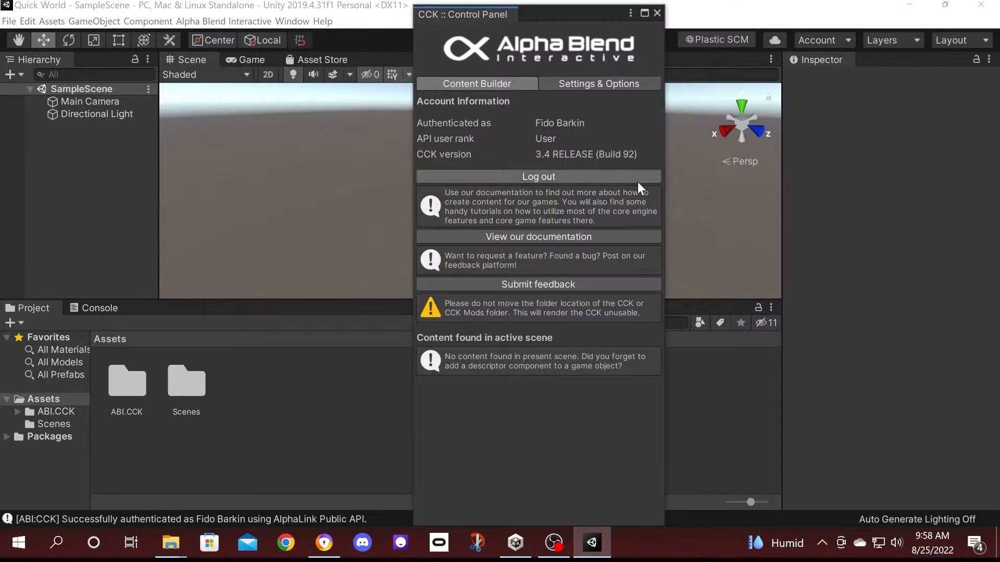
left_click_drag(486, 14, 714, 79)
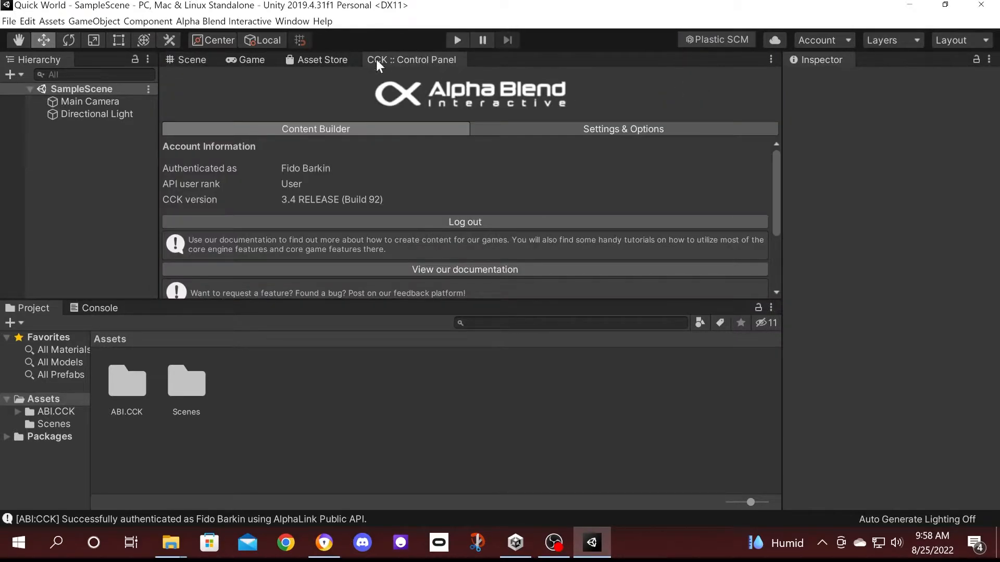
left_click(314, 62)
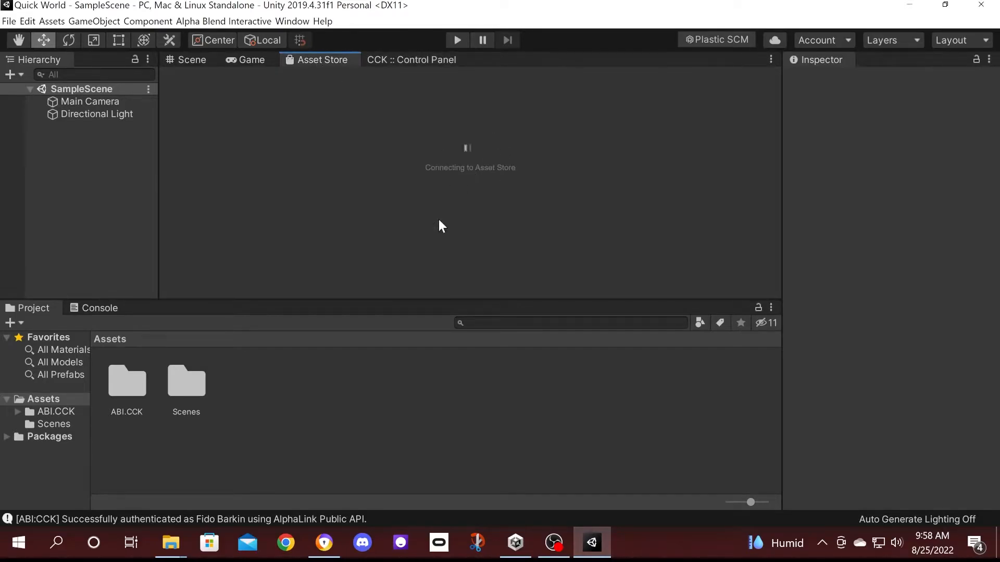
Browse the Unity Asset Store's Best of indie innovation bestseller listings in the browser.
left_click(326, 545)
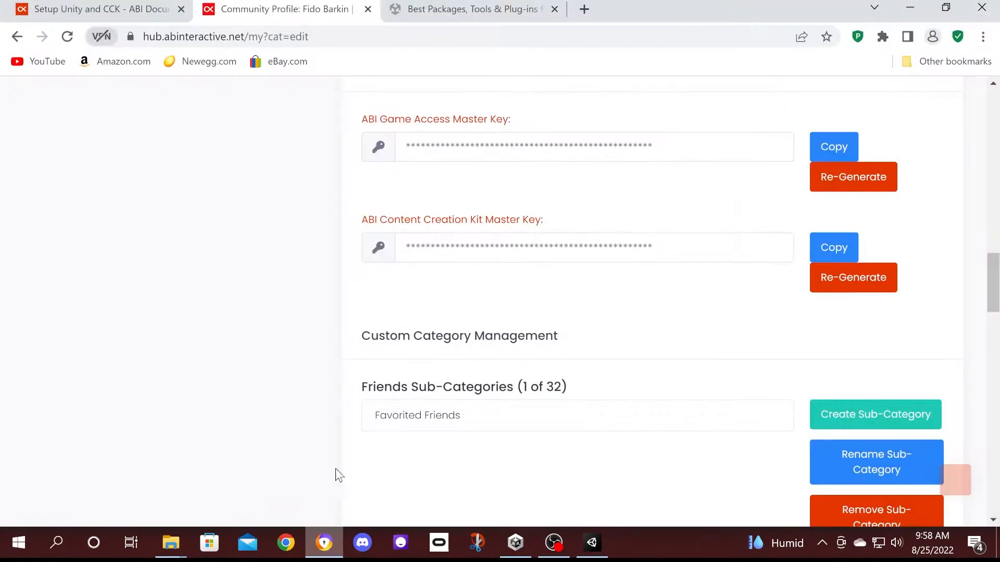
left_click(462, 11)
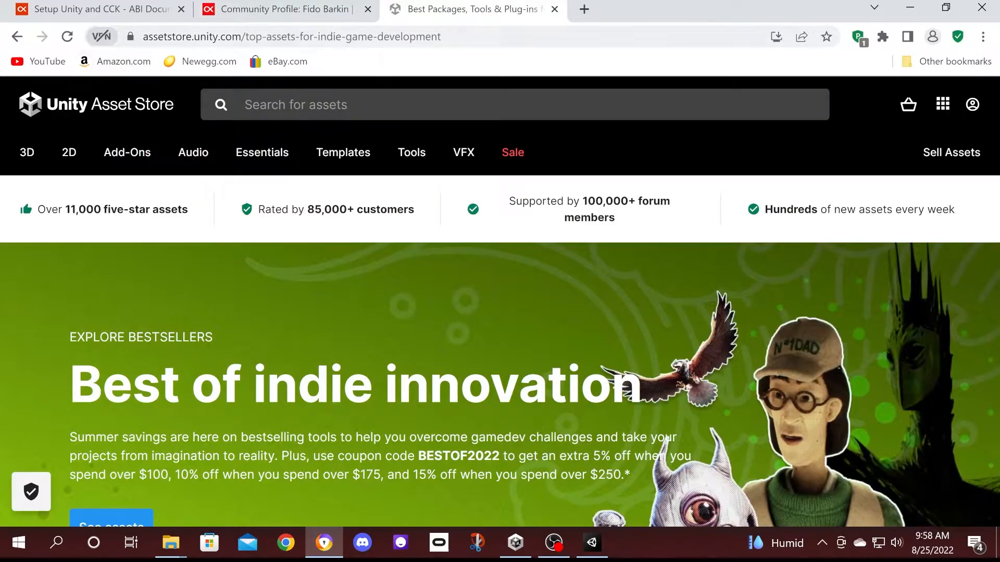
scroll(411, 295, "down", 20)
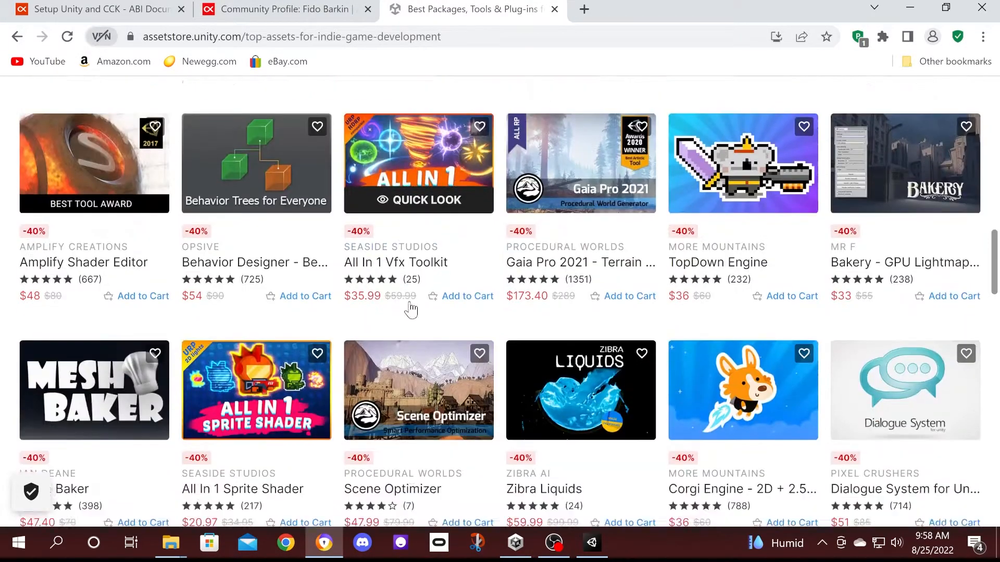
scroll(412, 296, "up", 20)
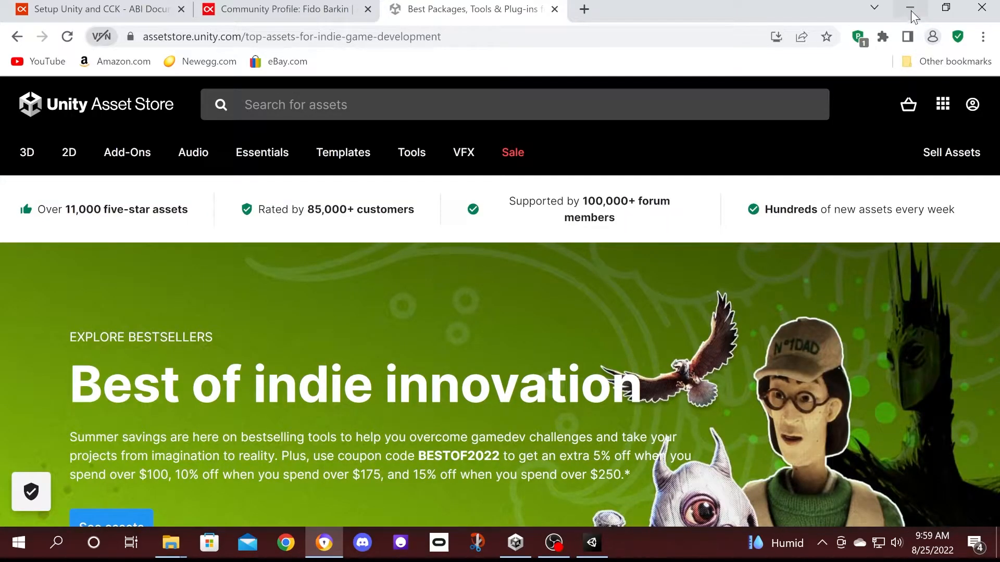
Return to Unity's Scene view and move the Directional Light up and back.
left_click(910, 9)
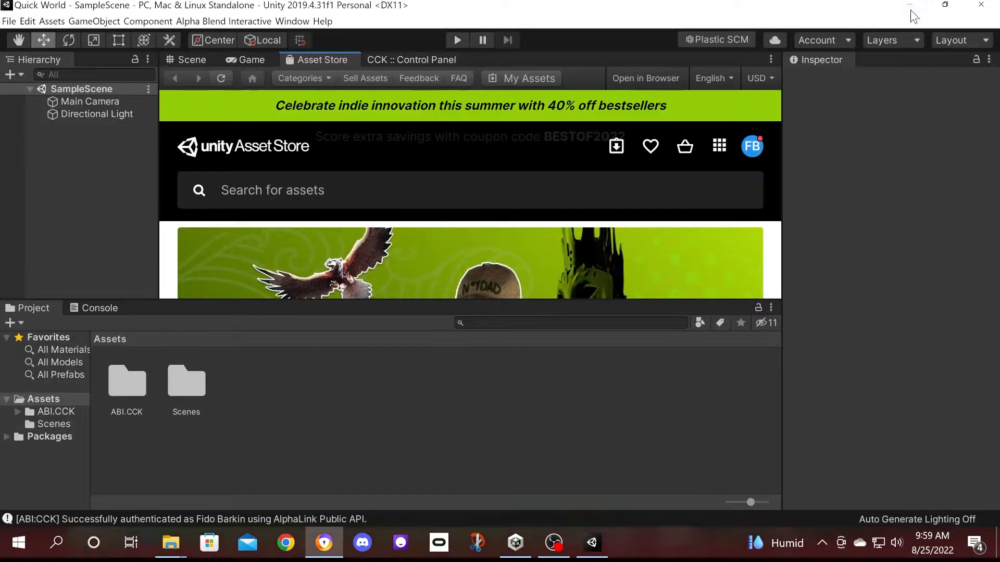
left_click(193, 61)
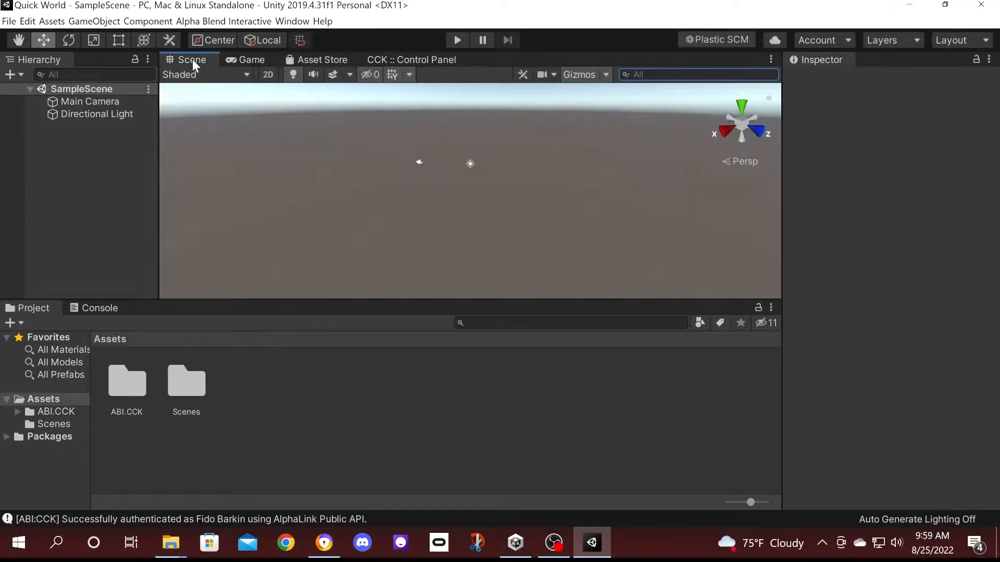
left_click(101, 114)
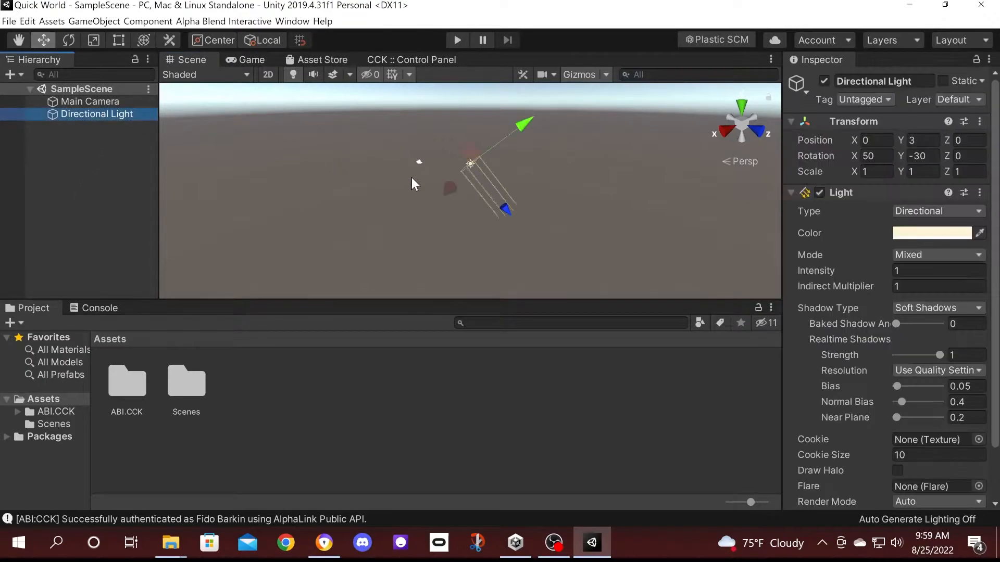
left_click_drag(474, 158, 408, 99)
Add a Plane floor and stretch it with the Rect tool to roughly 2.12 by 1.68.
left_click(86, 195)
right_click(86, 196)
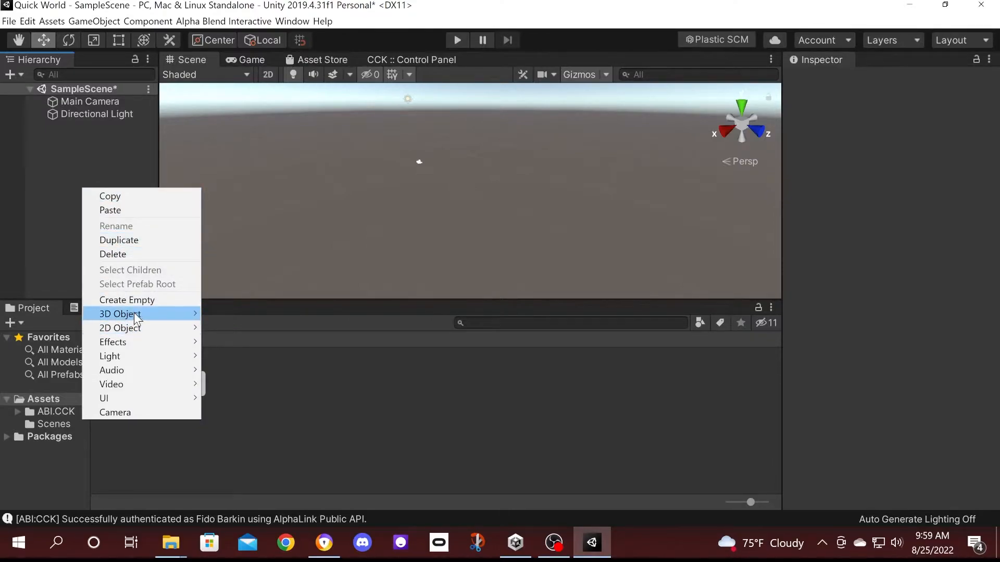
mouse_move(133, 313)
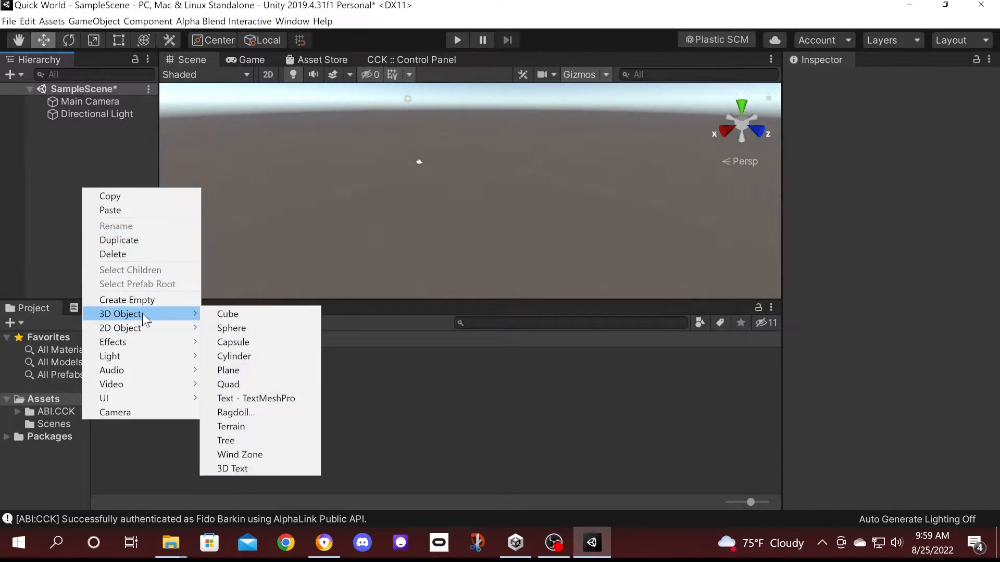
left_click(240, 369)
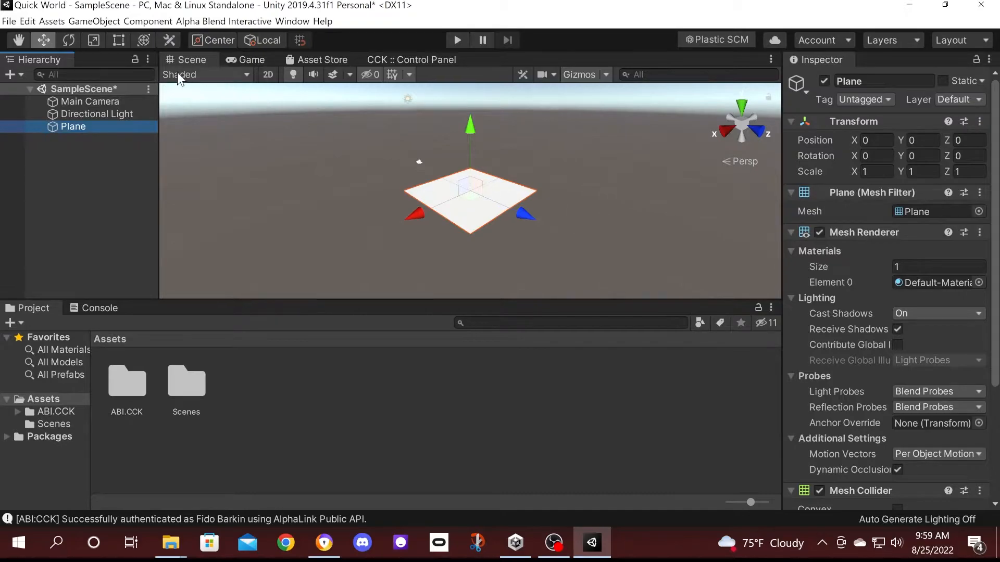
left_click(116, 38)
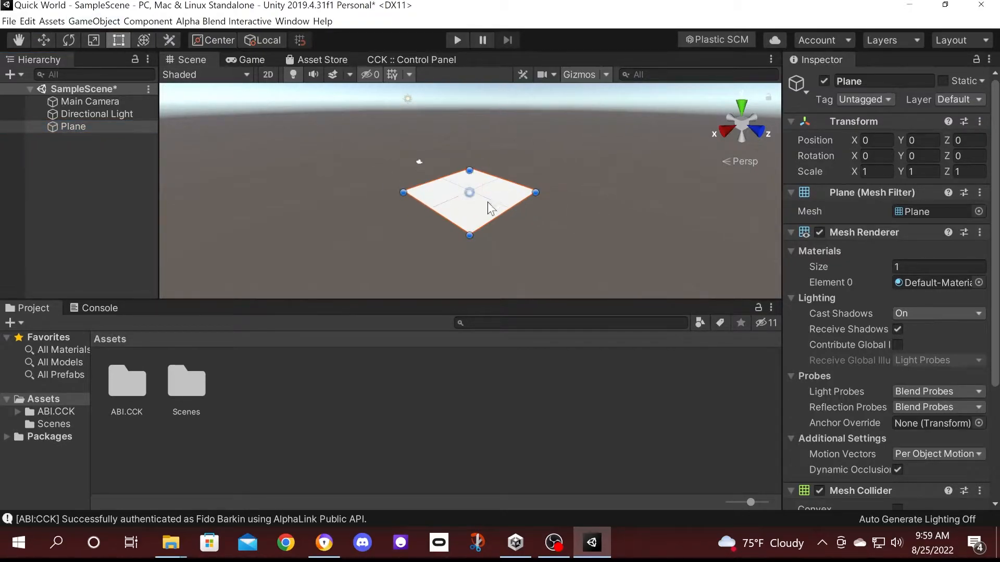
left_click_drag(511, 209, 590, 258)
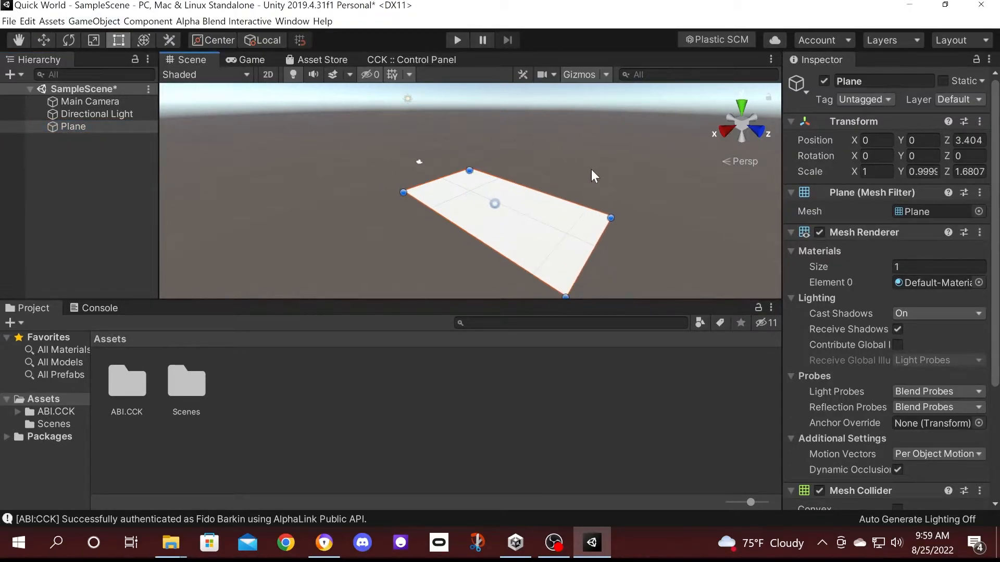
left_click_drag(569, 198, 586, 171)
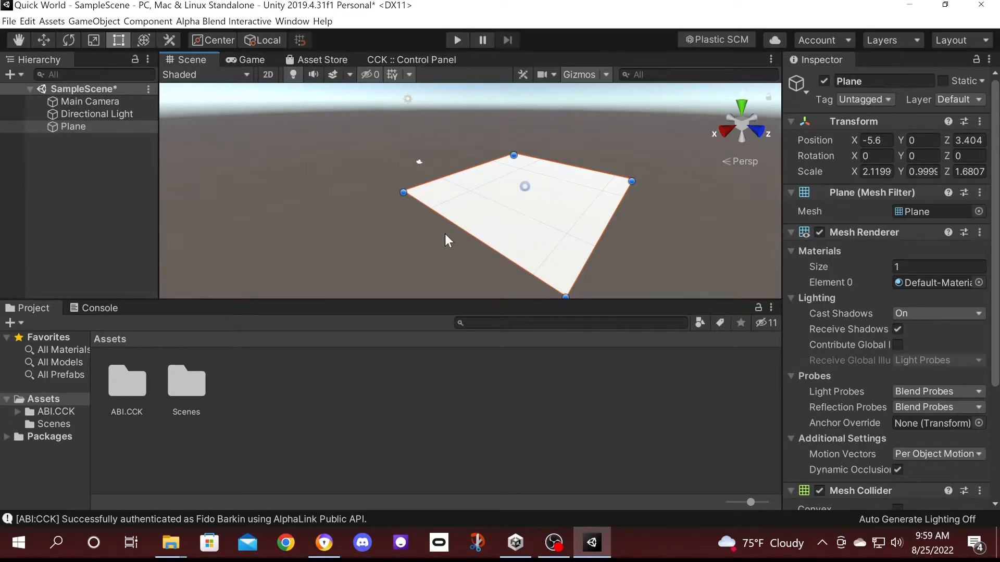
Add a Cube and set its scale to 0.2, 4, 0.2 to form a pillar.
right_click(83, 158)
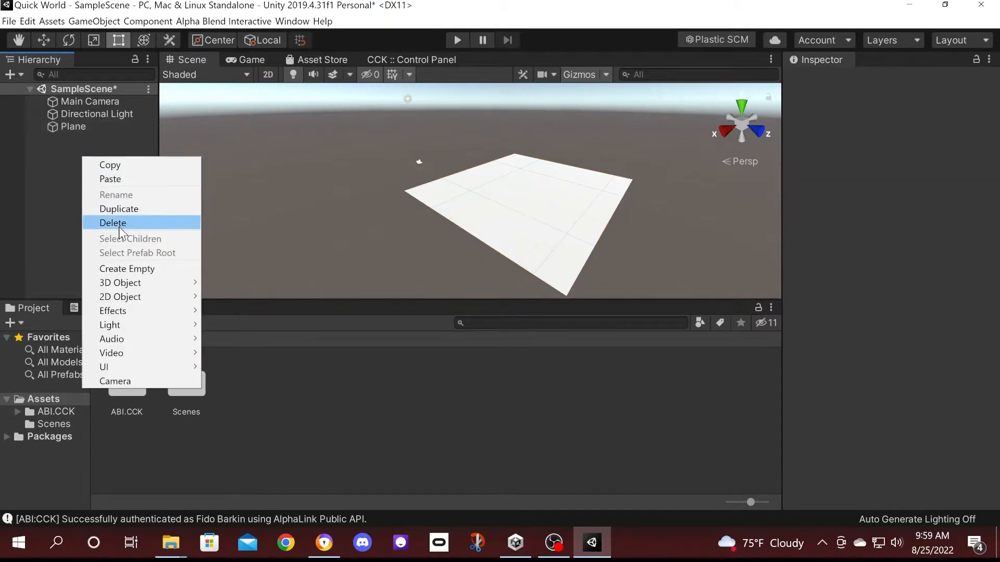
mouse_move(133, 283)
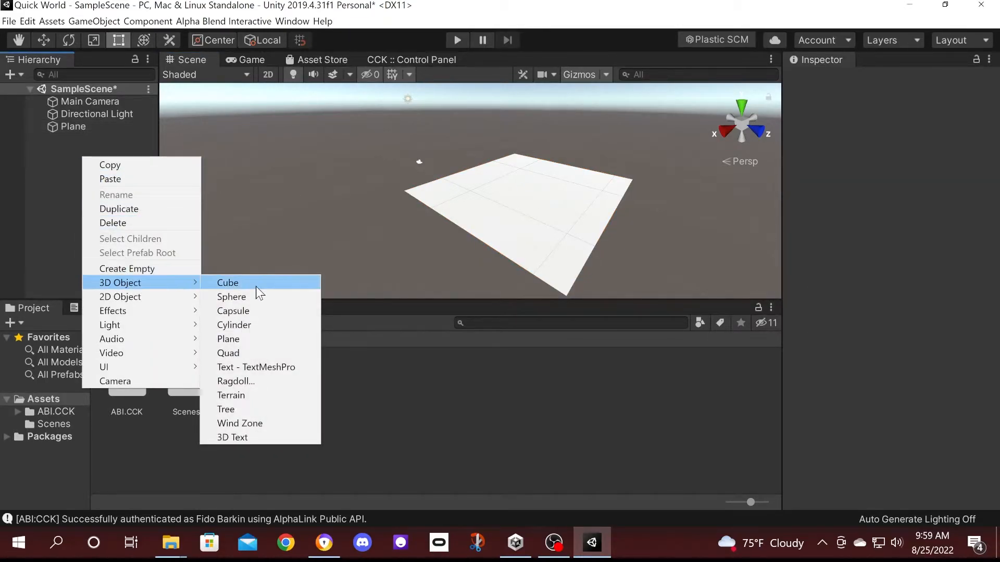
left_click(255, 285)
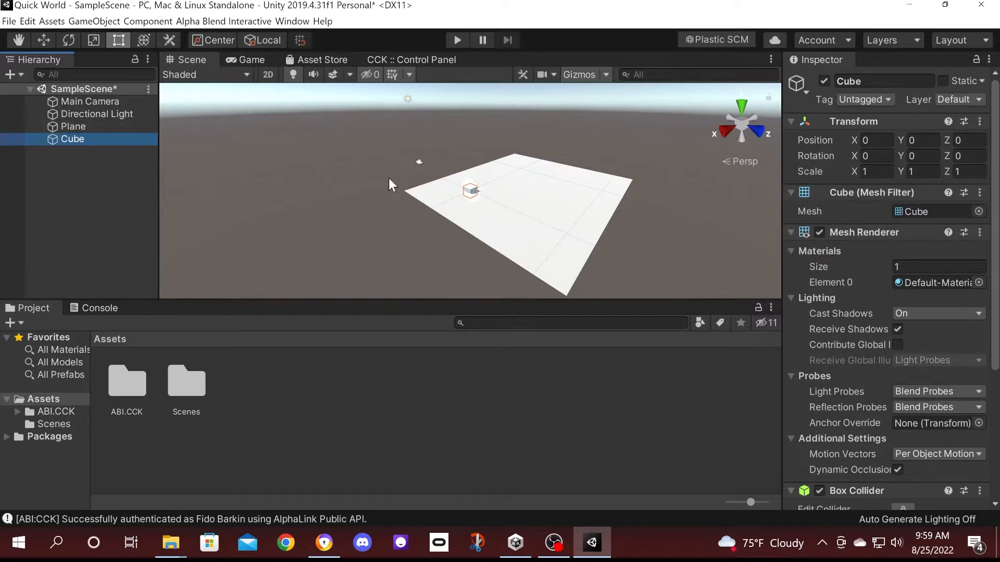
left_click(911, 172)
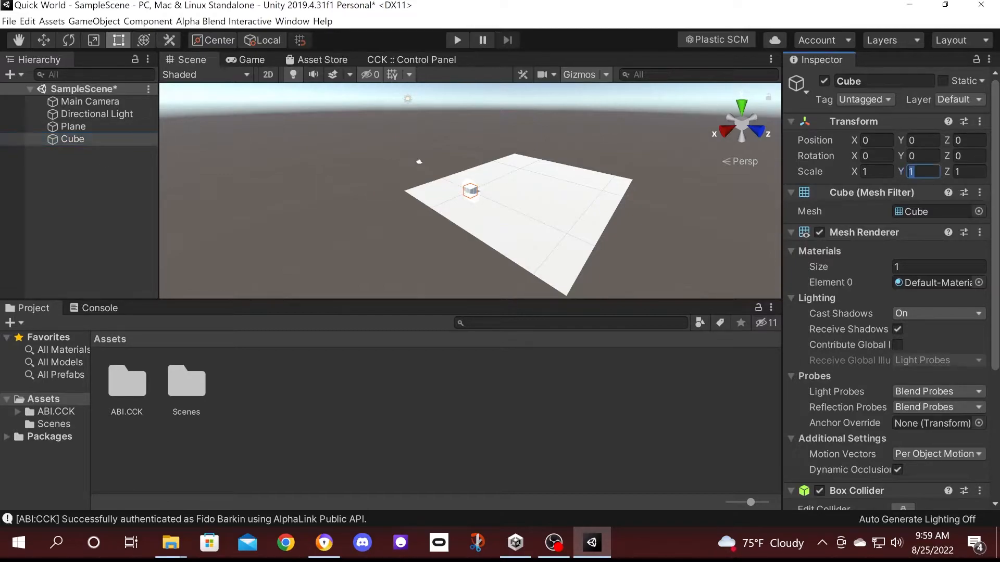
type("4")
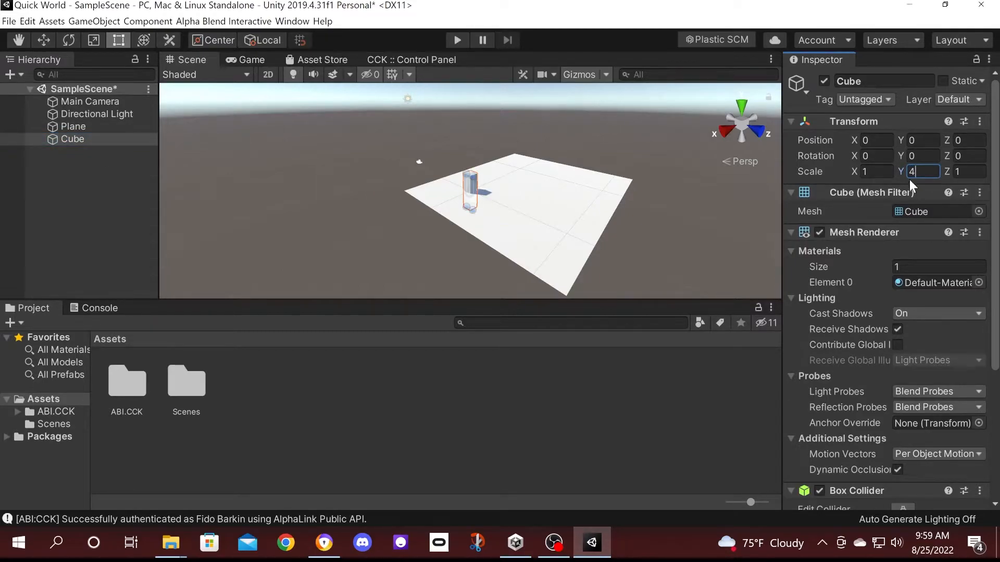
left_click(872, 172)
key("BackSpace")
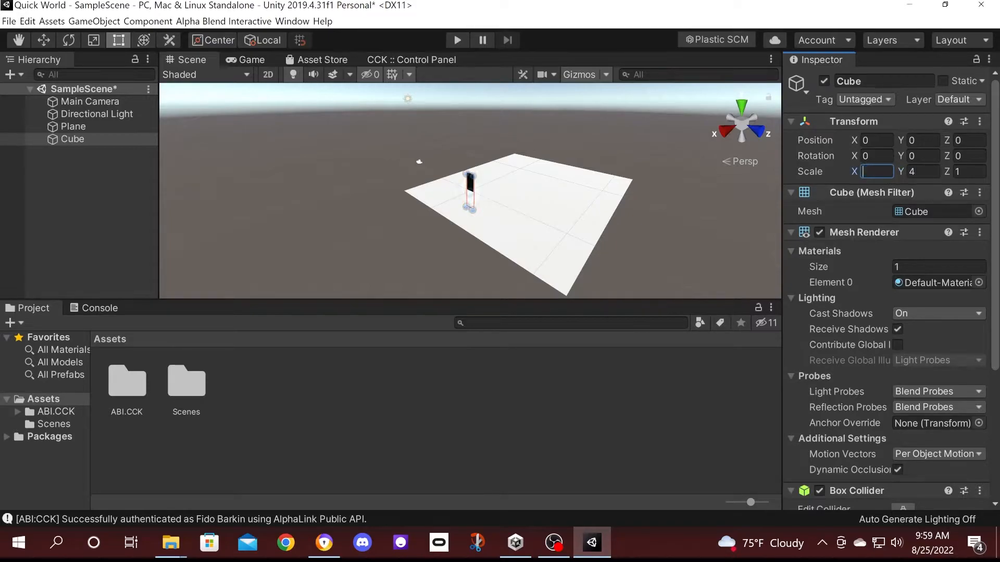
type(".2")
left_click(966, 172)
type(".2")
scroll(482, 181, "up", 8)
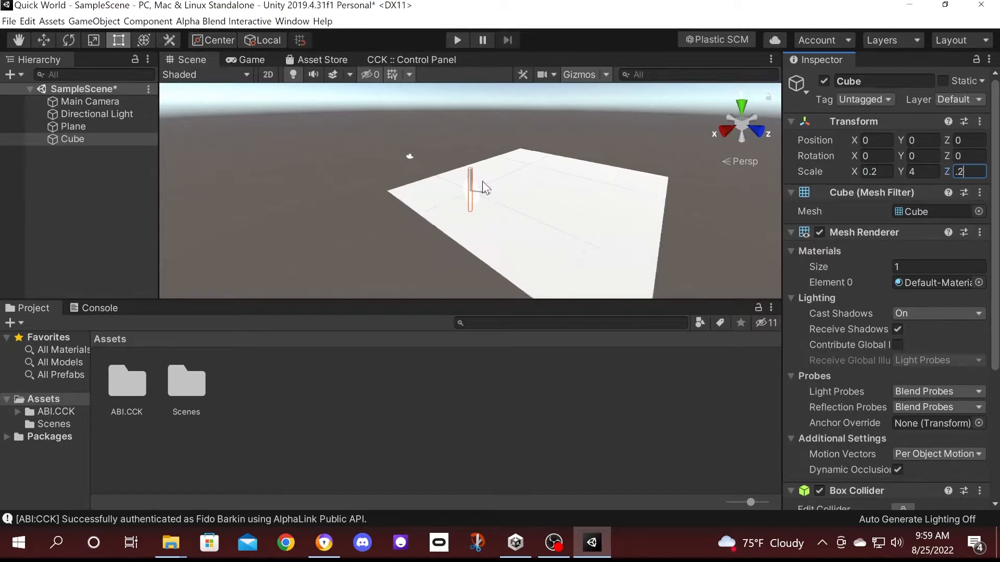
scroll(438, 156, "down", 1)
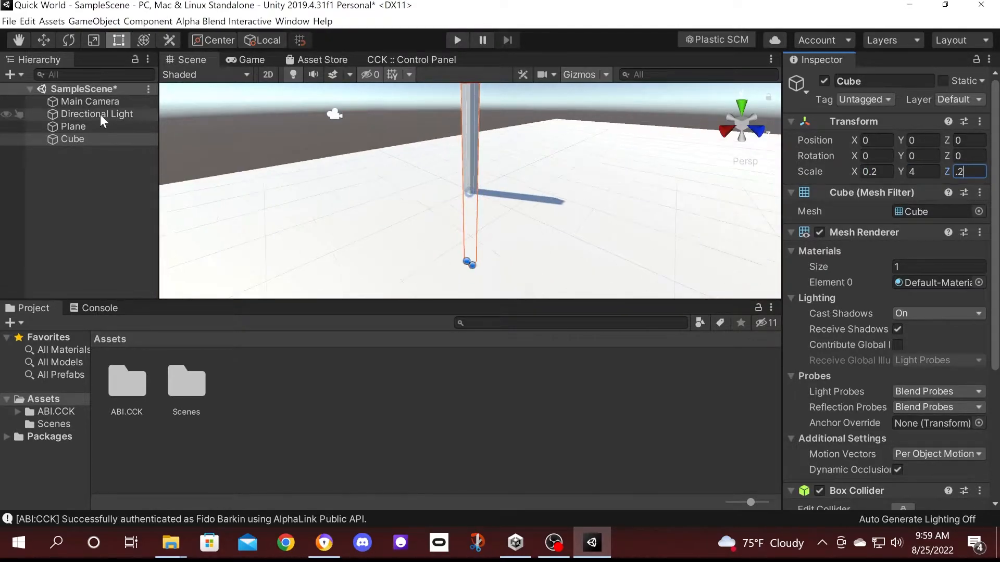
Move the pillar near the floor's edge at X 3.85, Y 1.95, Z -4.62.
left_click(43, 40)
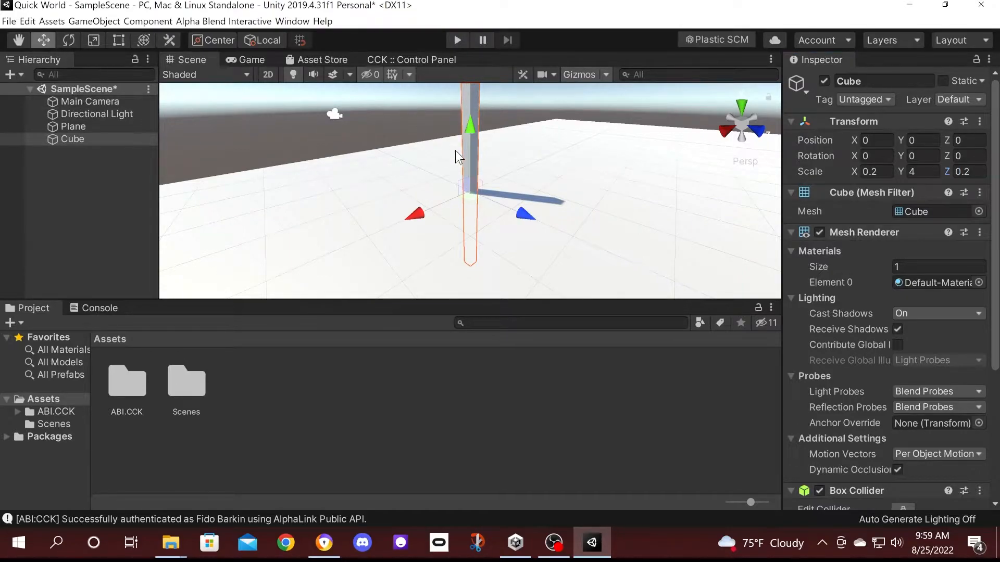
left_click_drag(536, 220, 124, 201)
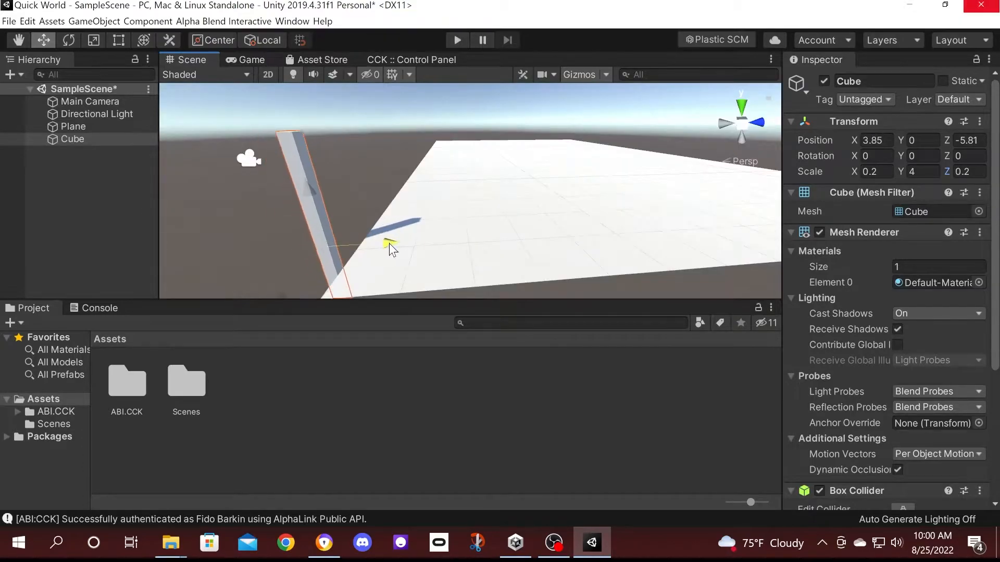
left_click_drag(389, 243, 418, 245)
left_click_drag(340, 177, 328, 109)
left_click_drag(407, 174, 440, 176)
left_click_drag(362, 117, 355, 76)
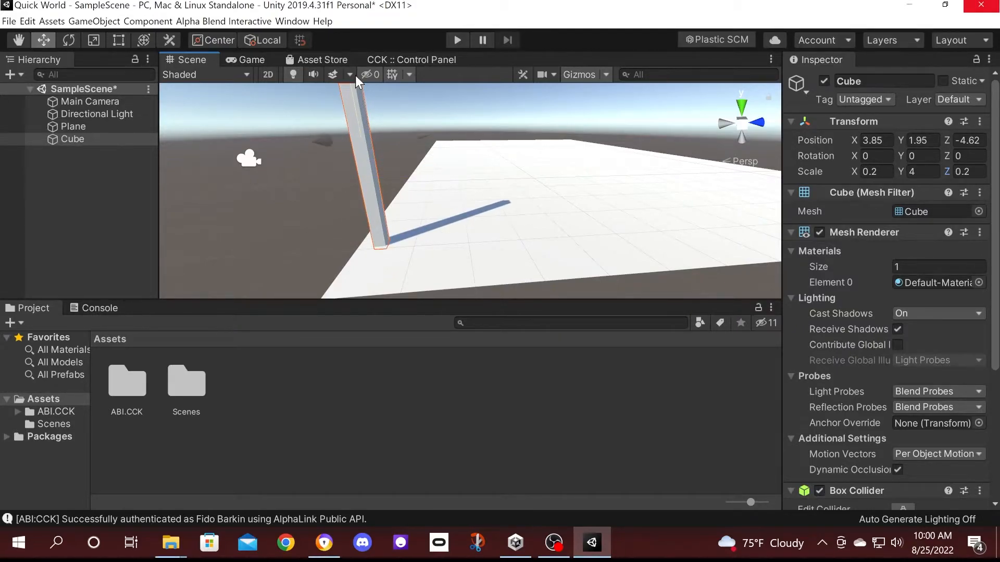
right_click_drag(657, 192, 255, 183)
middle_click_drag(538, 191, 366, 157)
scroll(379, 163, "down", 5)
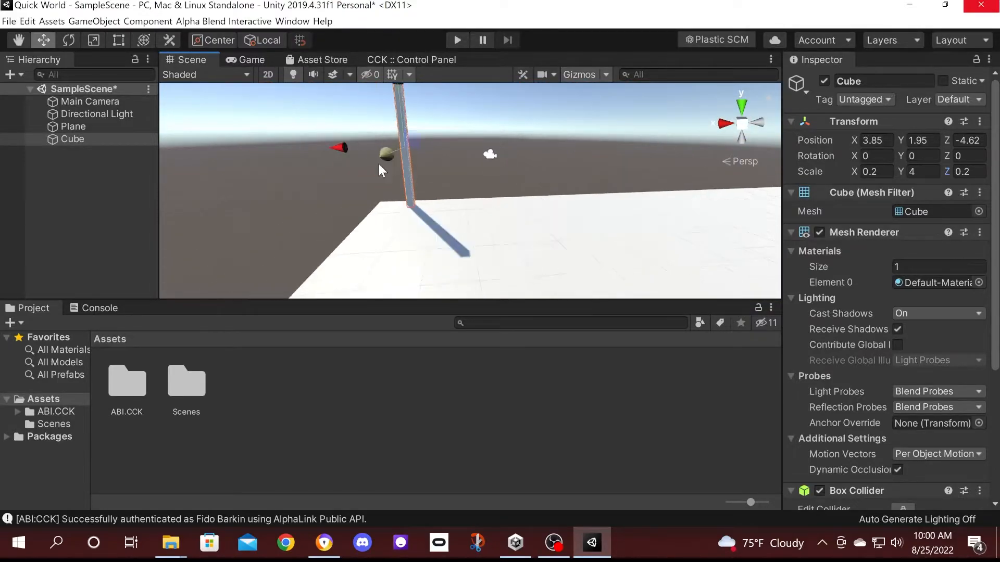
Search the project assets for 'mirr' and drag the Mirror prefab into the scene.
left_click(515, 327)
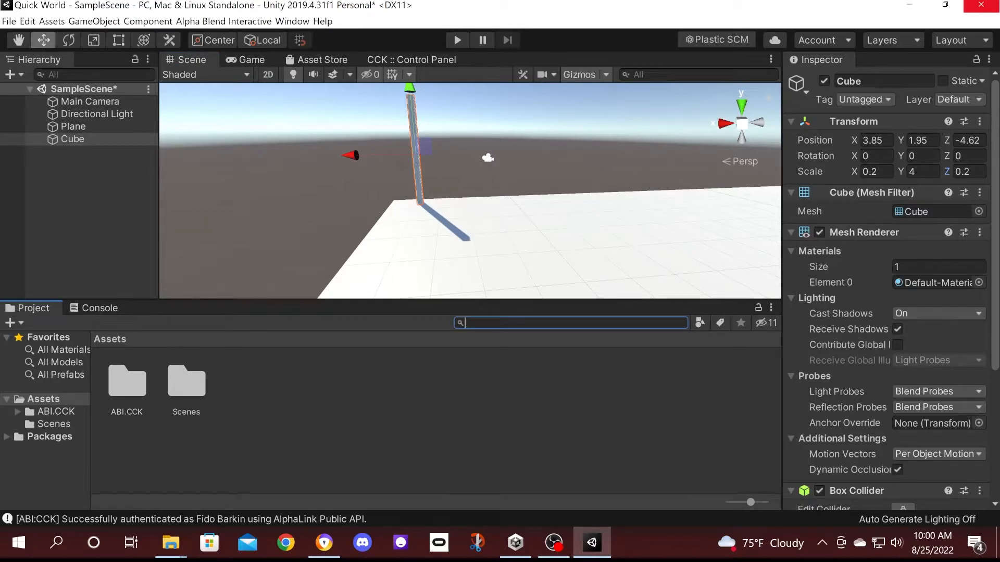
type("mirr")
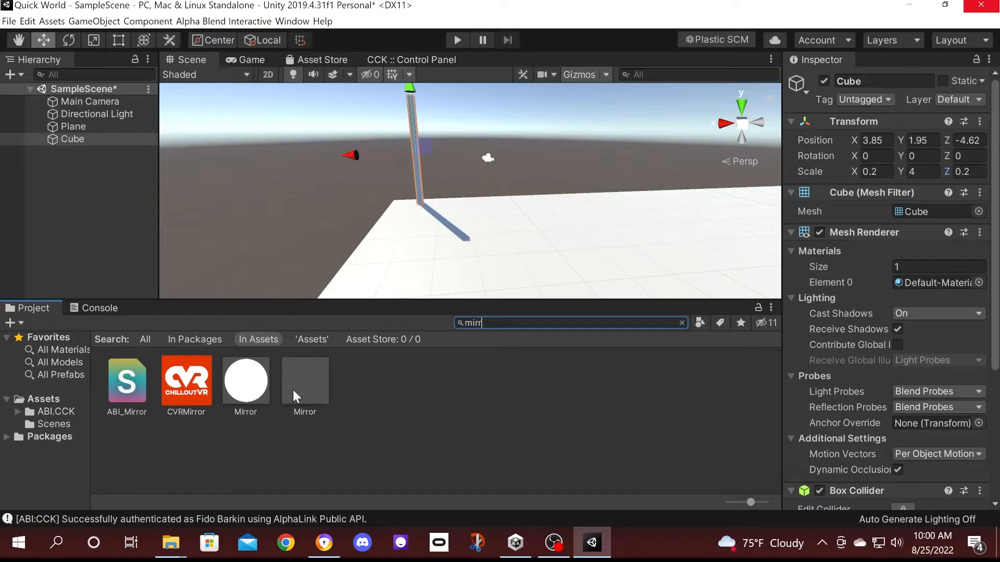
left_click_drag(315, 383, 46, 173)
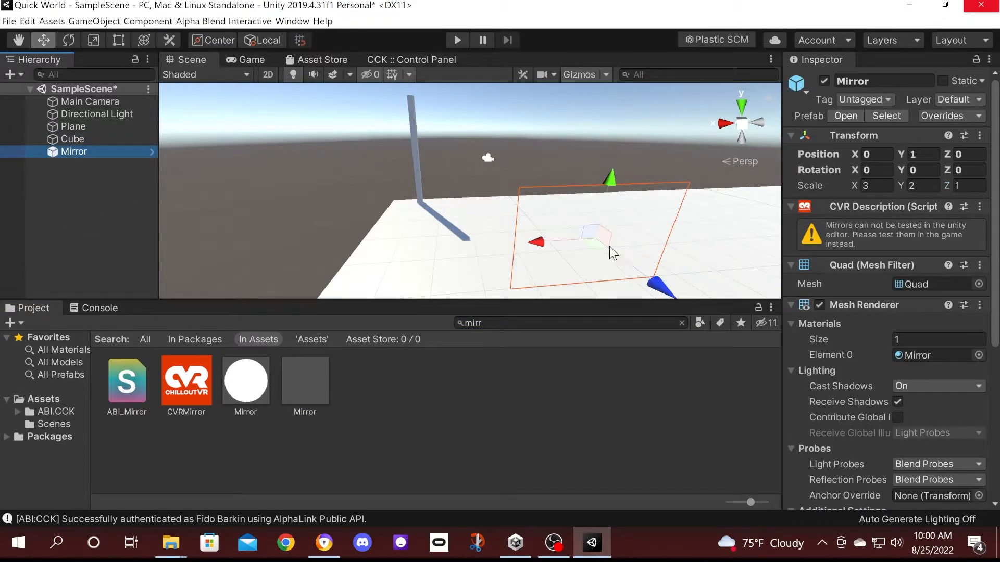
Raise the Mirror to Y 2.35 and set its Y rotation to 180.
left_click(583, 206)
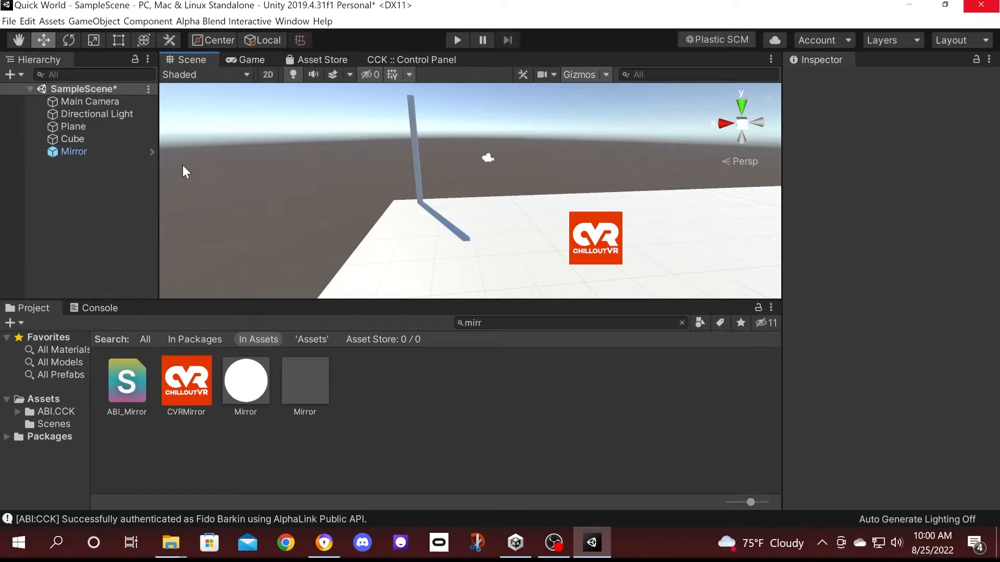
left_click(97, 152)
left_click_drag(603, 188, 614, 116)
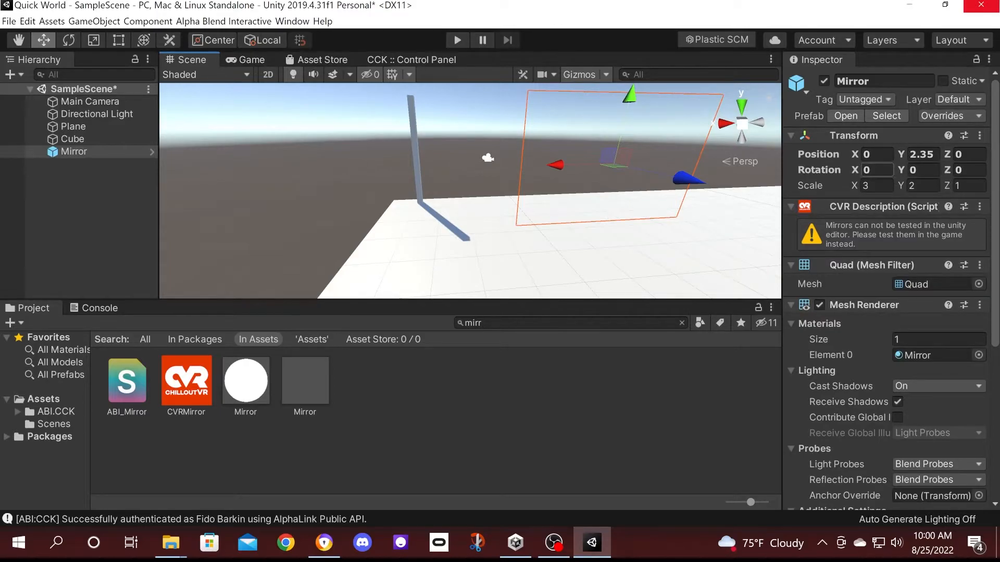
left_click(921, 171)
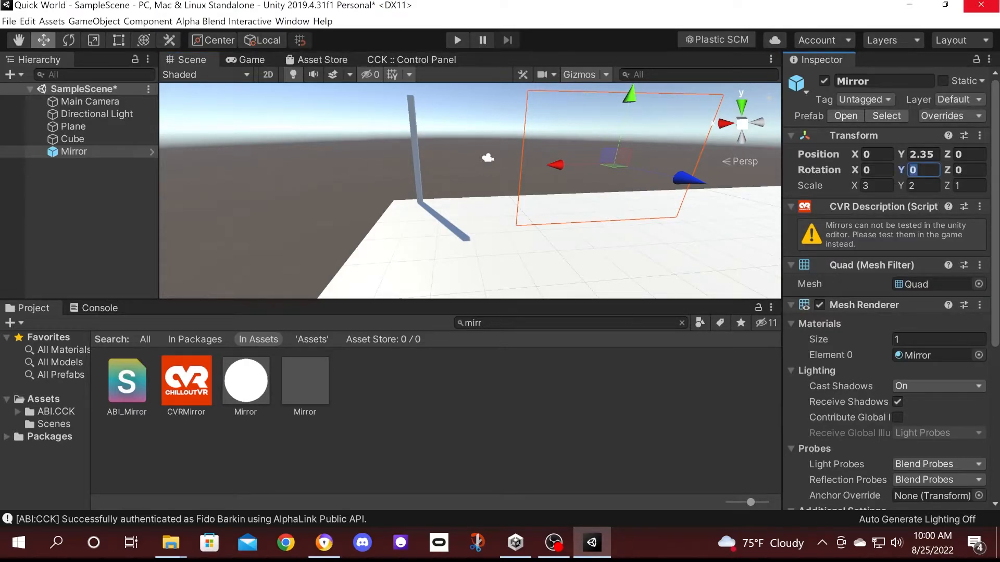
type("189")
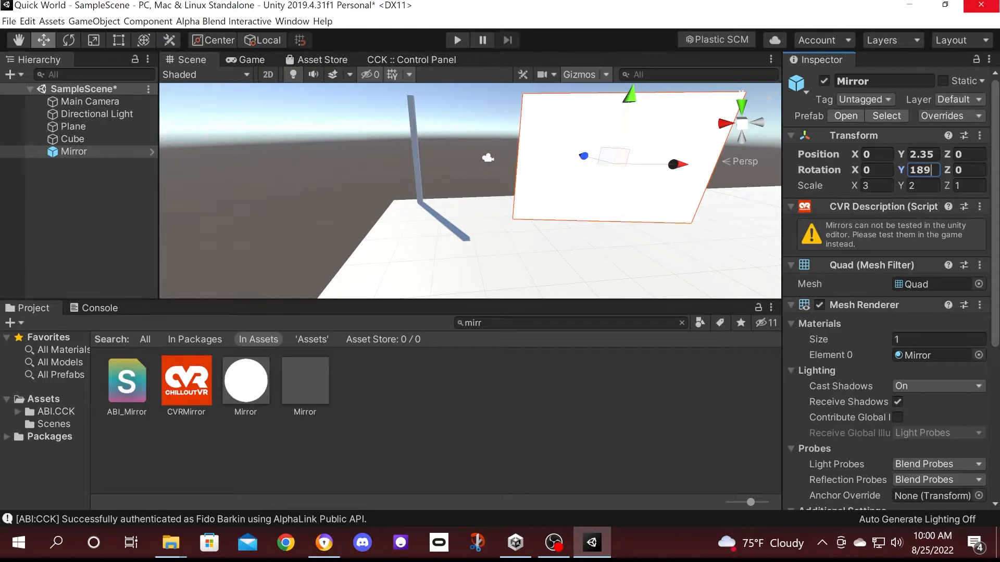
key("BackSpace")
type("0")
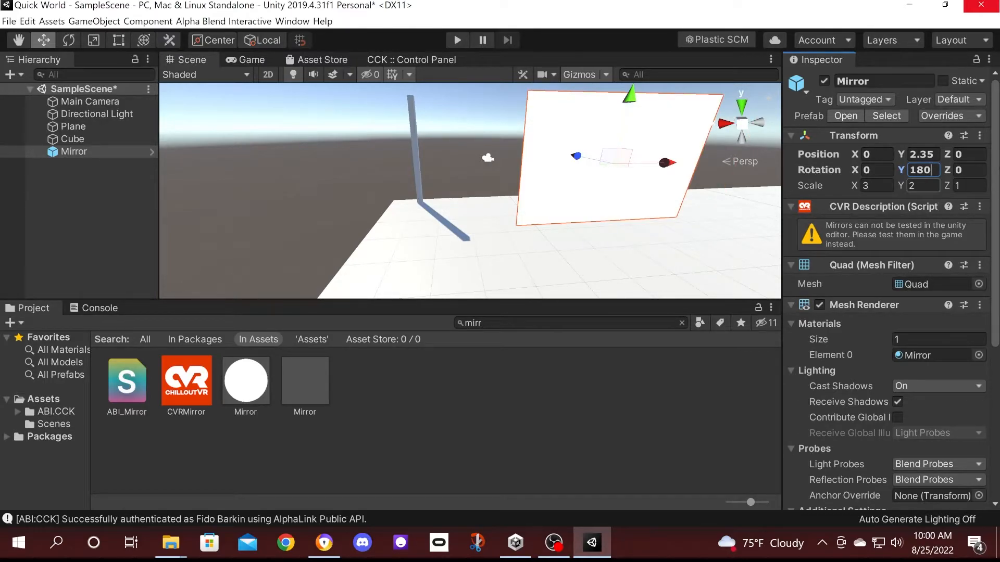
Scale the Mirror to 8 by 4 by 8.
left_click(922, 186)
type("40")
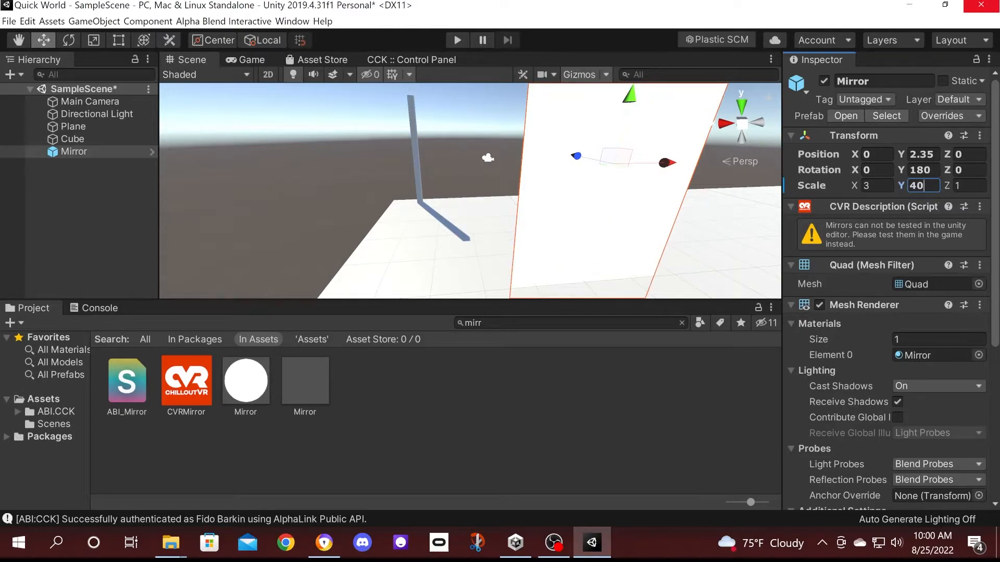
key("BackSpace")
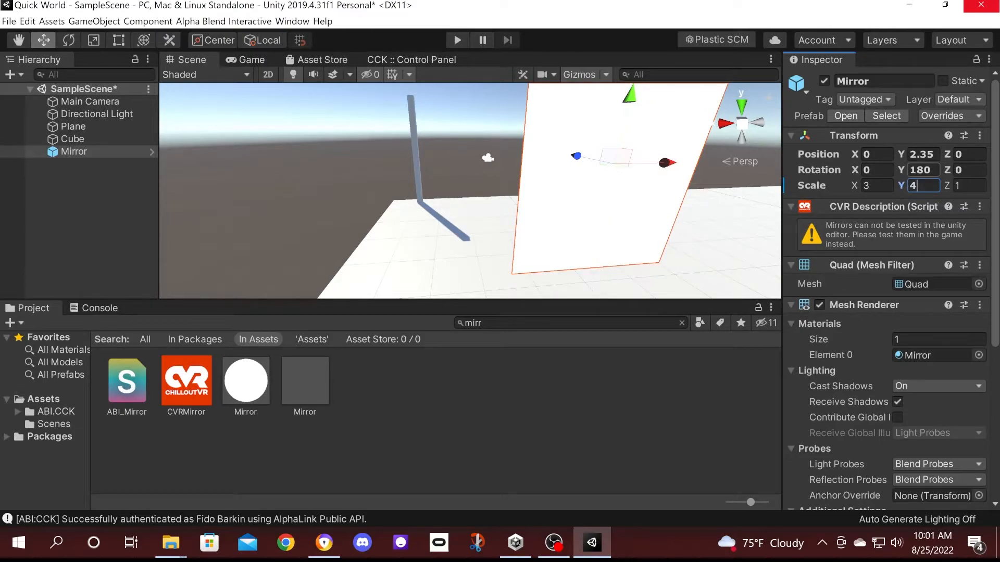
left_click(970, 186)
type("8")
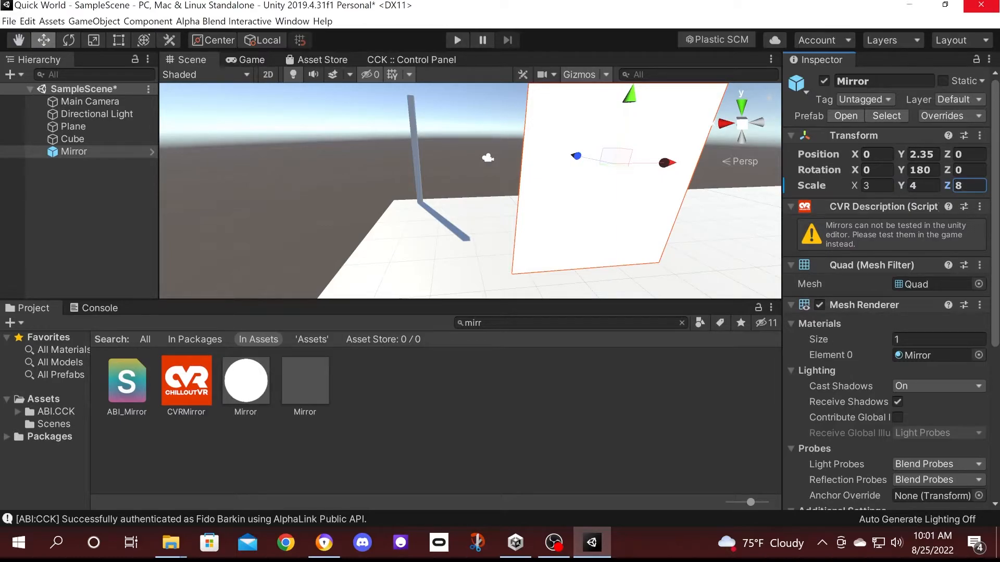
left_click(876, 186)
type("8")
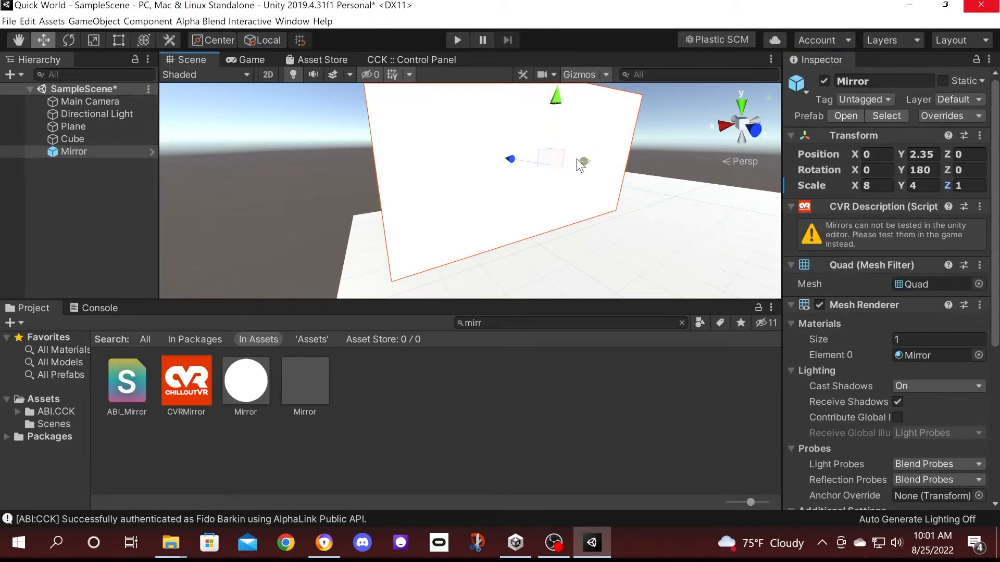
Shift the Mirror along X and Z toward the pillar, checking from several angles.
left_click_drag(580, 165, 623, 160)
right_click_drag(336, 162, 526, 195)
middle_click_drag(526, 196, 594, 176)
left_click_drag(518, 113, 388, 140)
right_click_drag(608, 179, 495, 136)
left_click_drag(479, 121, 438, 140)
right_click_drag(230, 241, 473, 165)
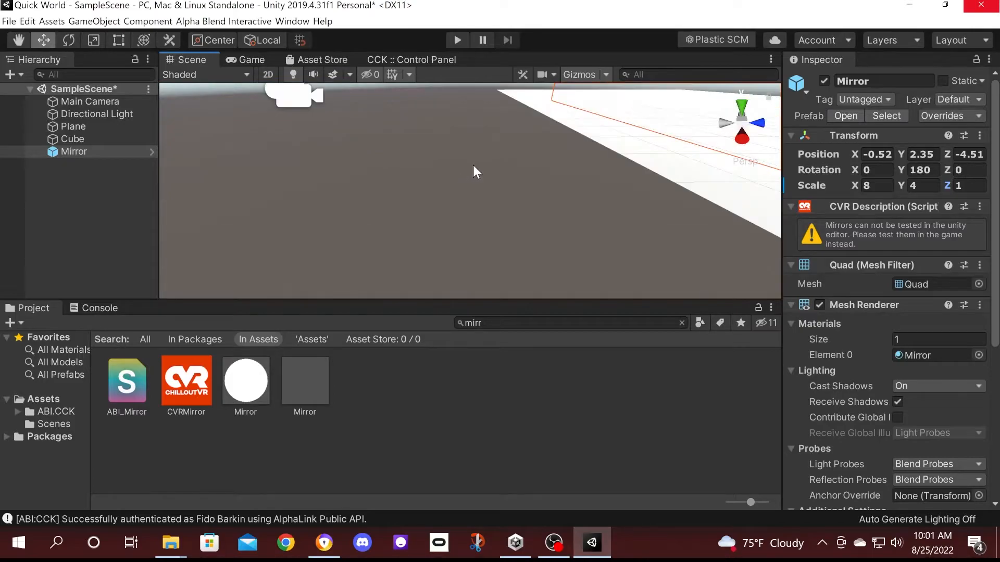
Push the Mirror slightly back and lower it to Y 1.89, Z -4.78.
scroll(473, 165, "down", 6)
middle_click_drag(540, 166, 520, 167)
left_click_drag(481, 107, 471, 110)
middle_click_drag(515, 139, 502, 159)
left_click_drag(526, 107, 520, 116)
right_click_drag(424, 271, 621, 187)
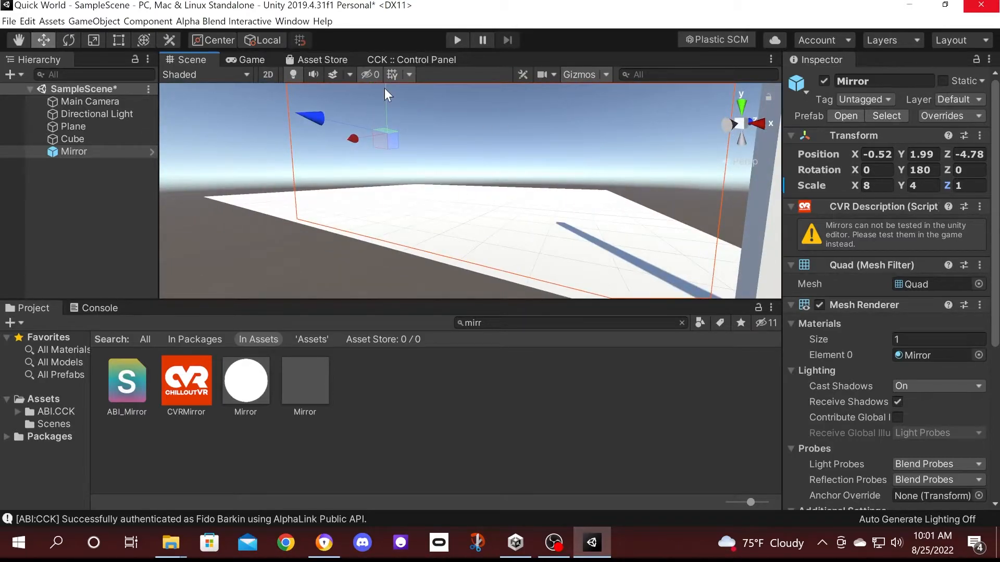
left_click_drag(385, 92, 386, 107)
left_click_drag(580, 206, 321, 285, "alt")
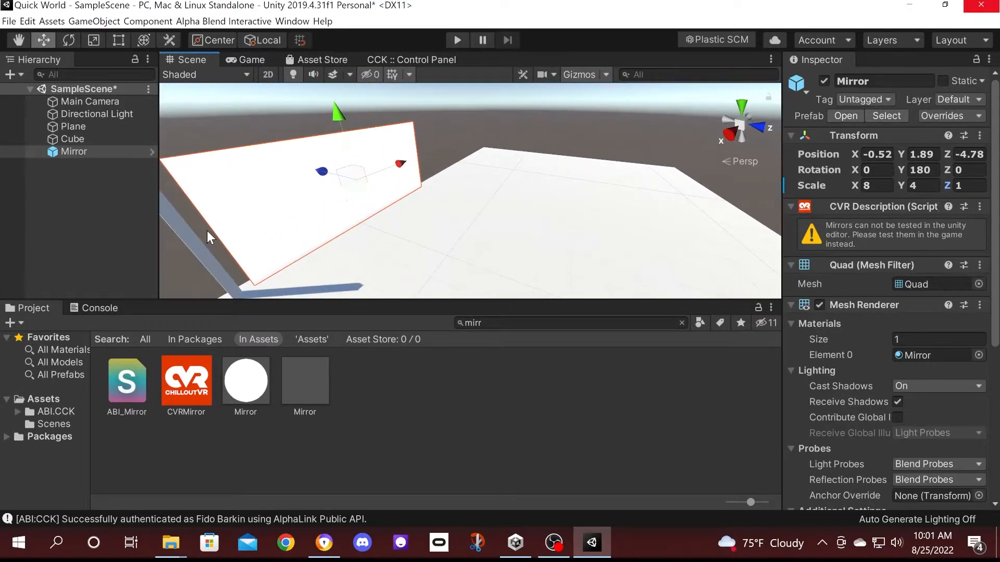
Rename the Cube pillar to 'Mirror button' and add a CVR Interactable component.
left_click(82, 137)
left_click(888, 82)
type("Mirro")
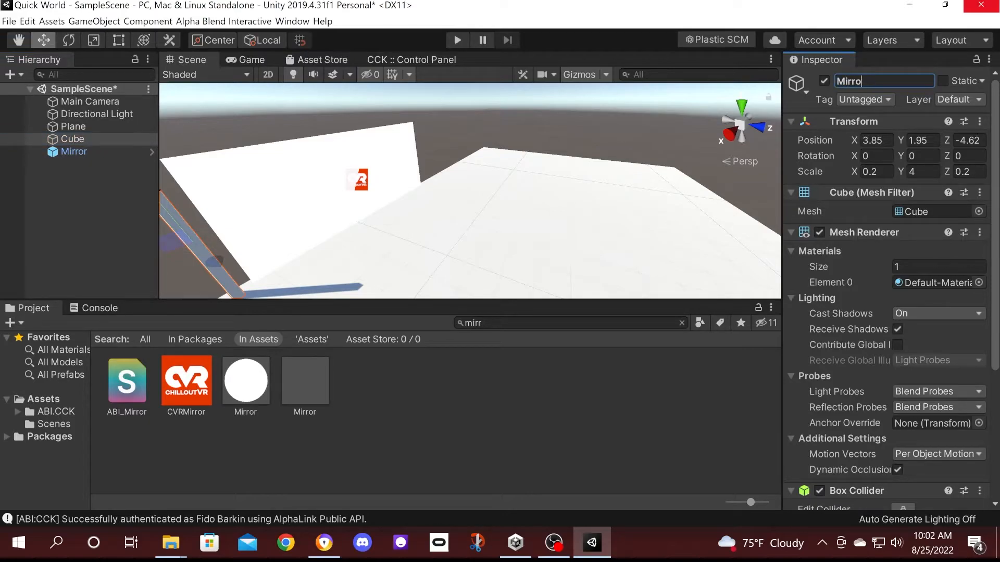
type("r button")
scroll(902, 396, "down", 5)
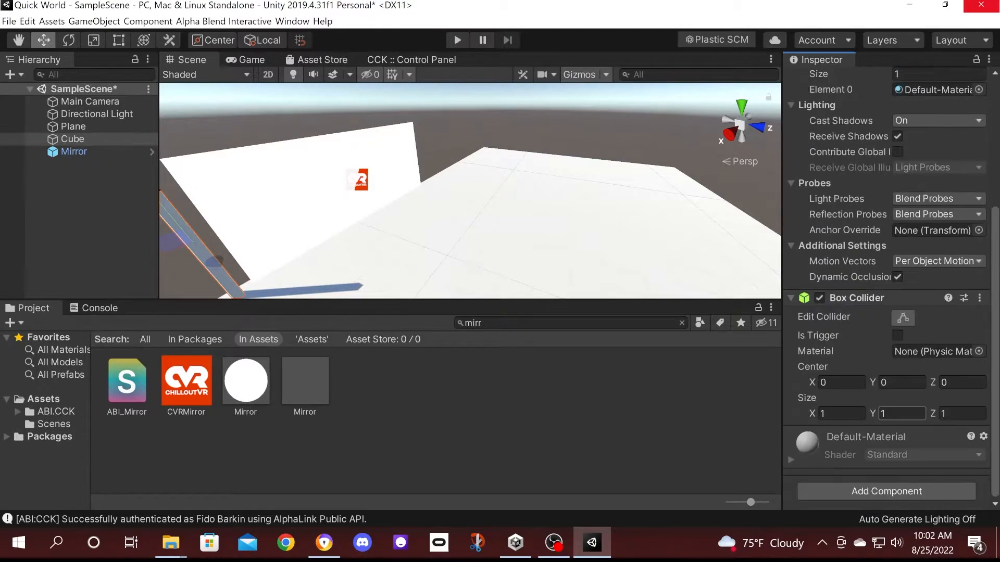
left_click(887, 489)
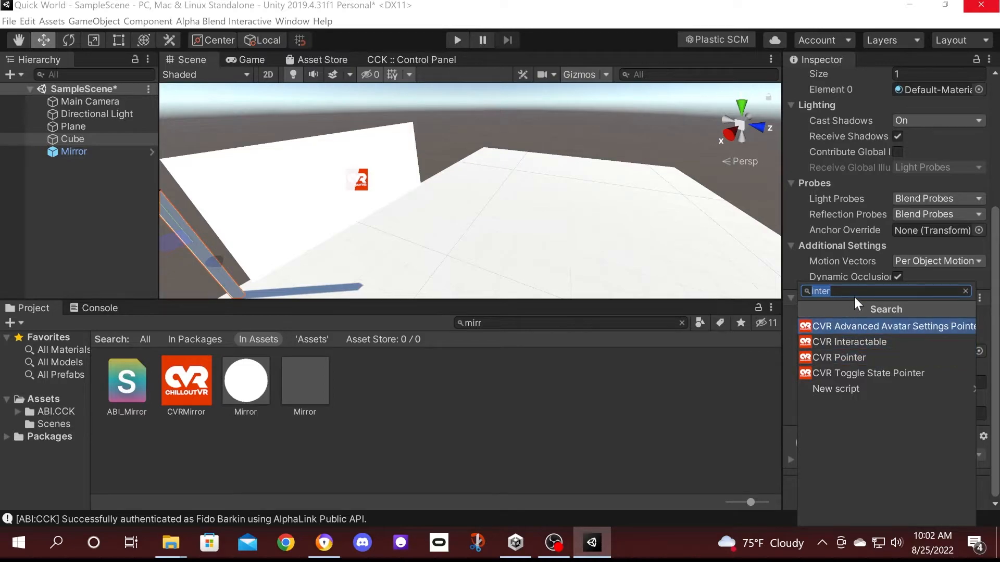
left_click(867, 341)
Set the tooltip to 'MIrror button' and add a Local Not Networked trigger with distance 3.
scroll(868, 342, "down", 3)
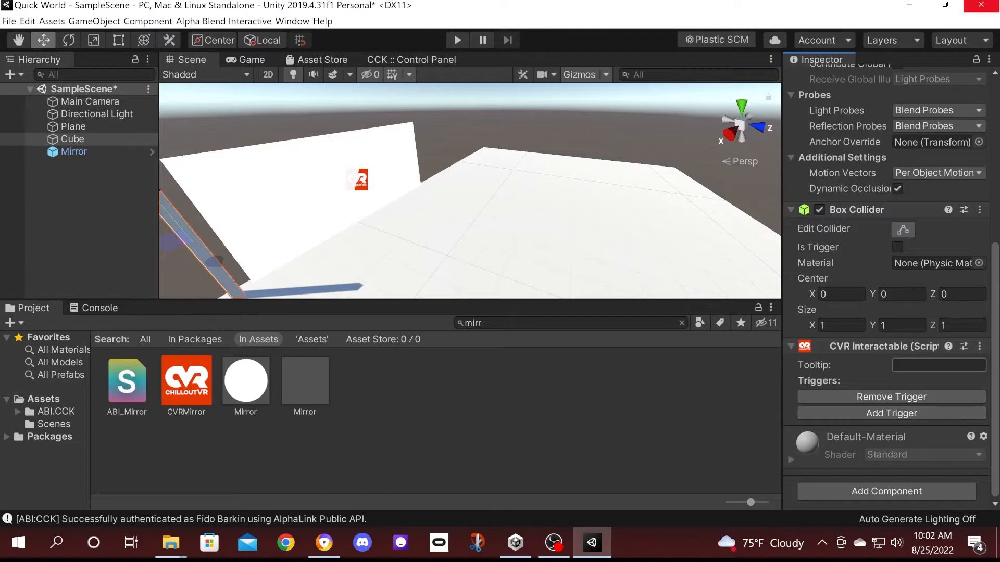
type("MIrror button")
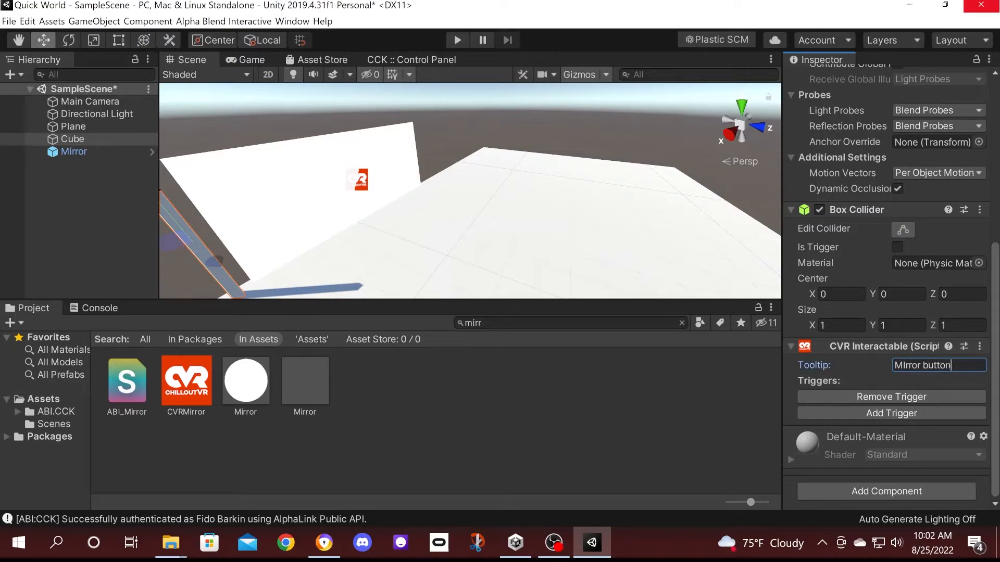
left_click(897, 411)
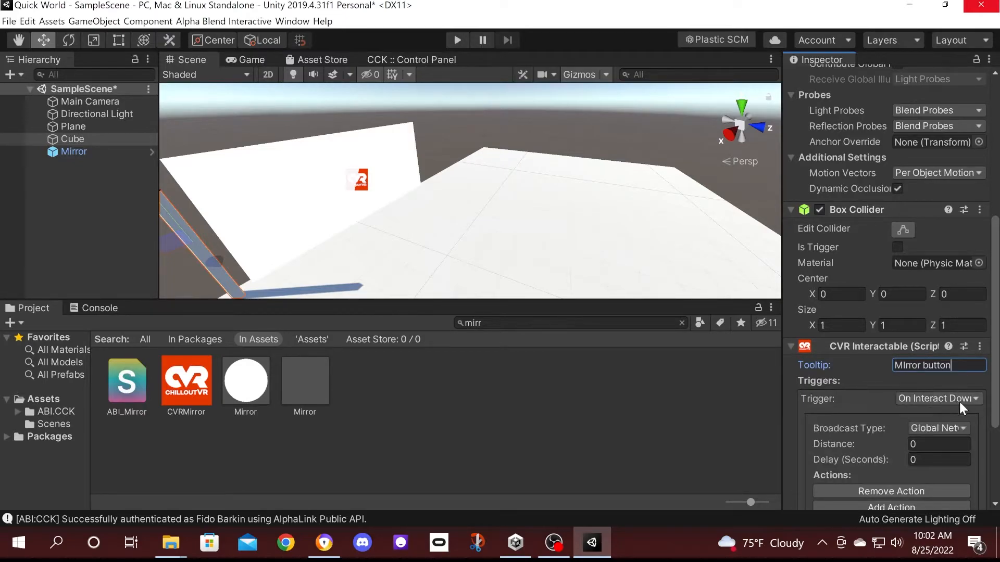
scroll(909, 433, "down", 3)
left_click(939, 285)
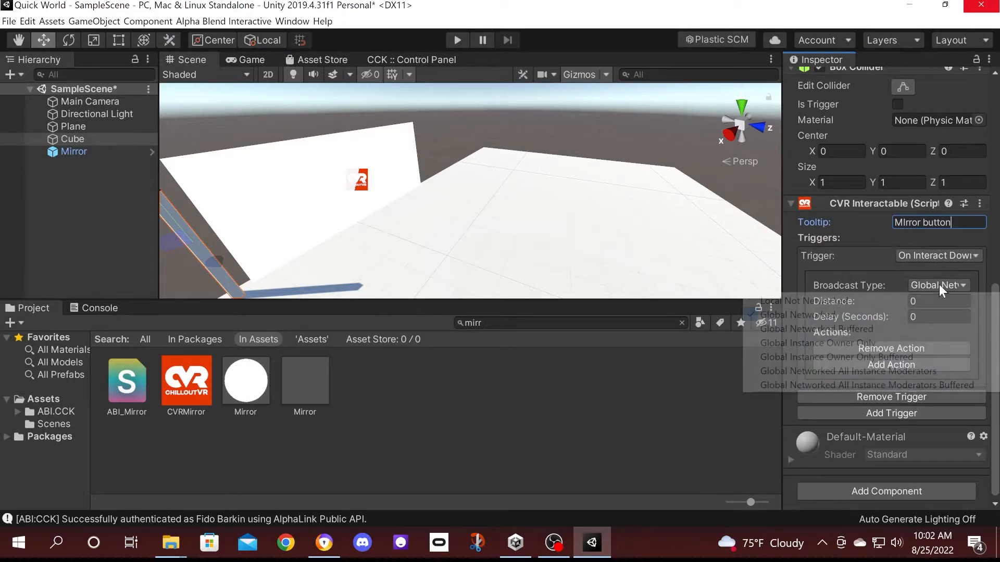
left_click(830, 301)
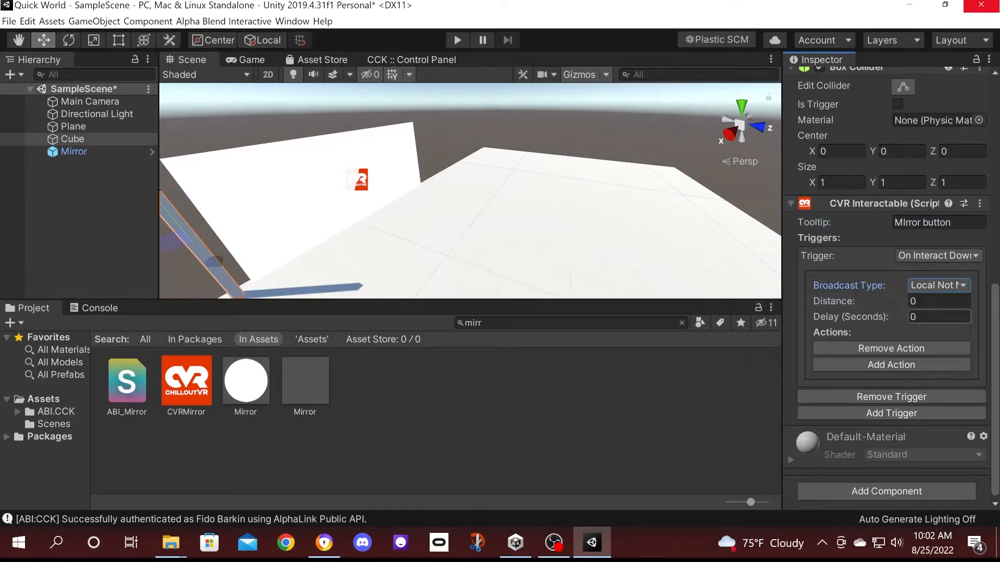
left_click(940, 304)
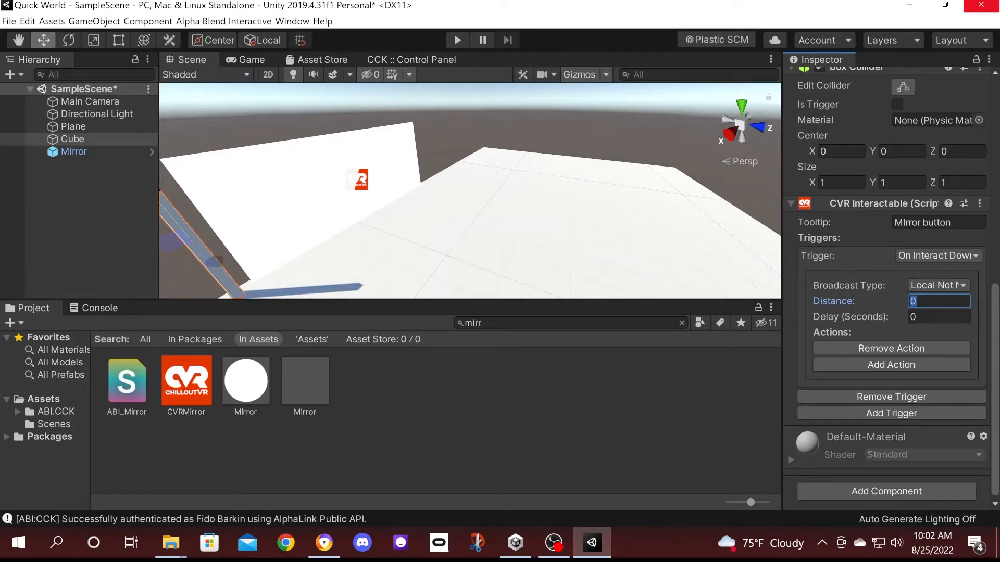
type("3")
Add a Set Game Object Active action that targets the Mirror with state Toggle.
left_click(892, 364)
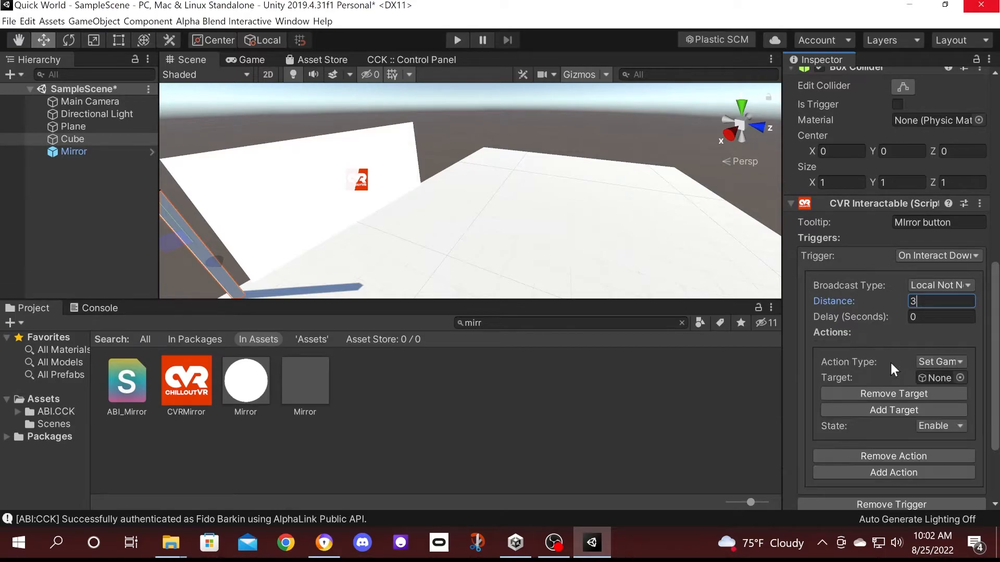
scroll(901, 357, "down", 3)
left_click(963, 254)
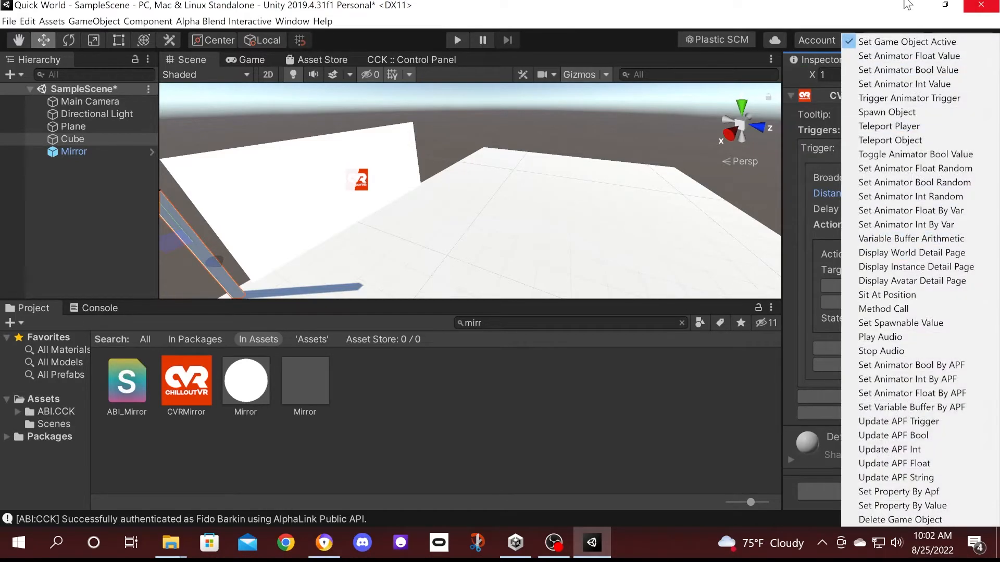
left_click(922, 41)
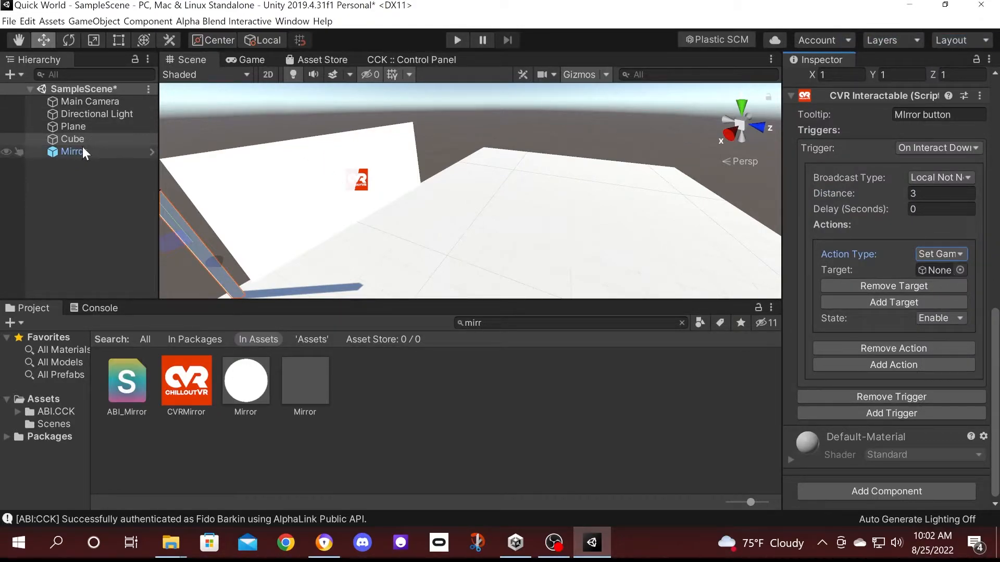
left_click_drag(81, 151, 932, 274)
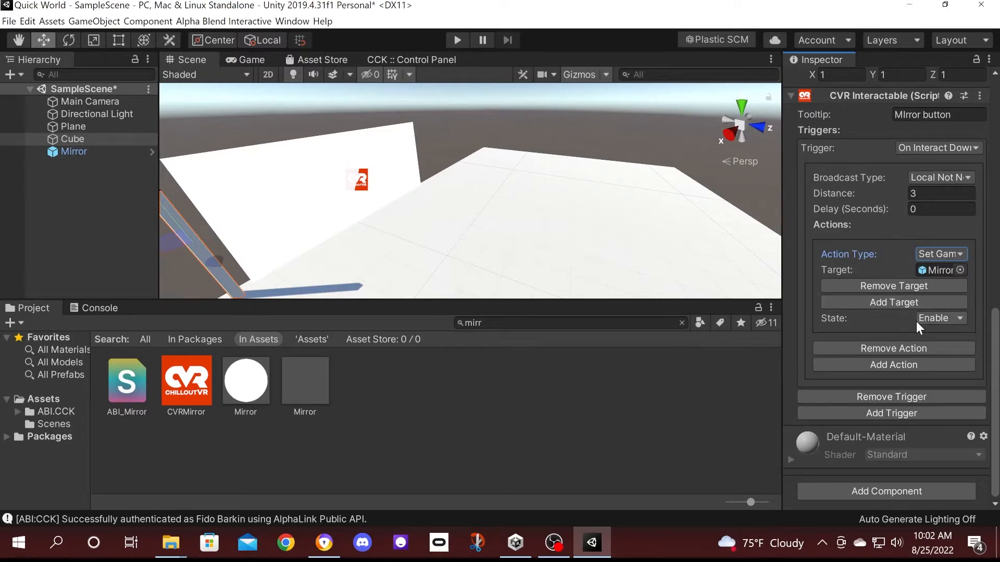
left_click(945, 317)
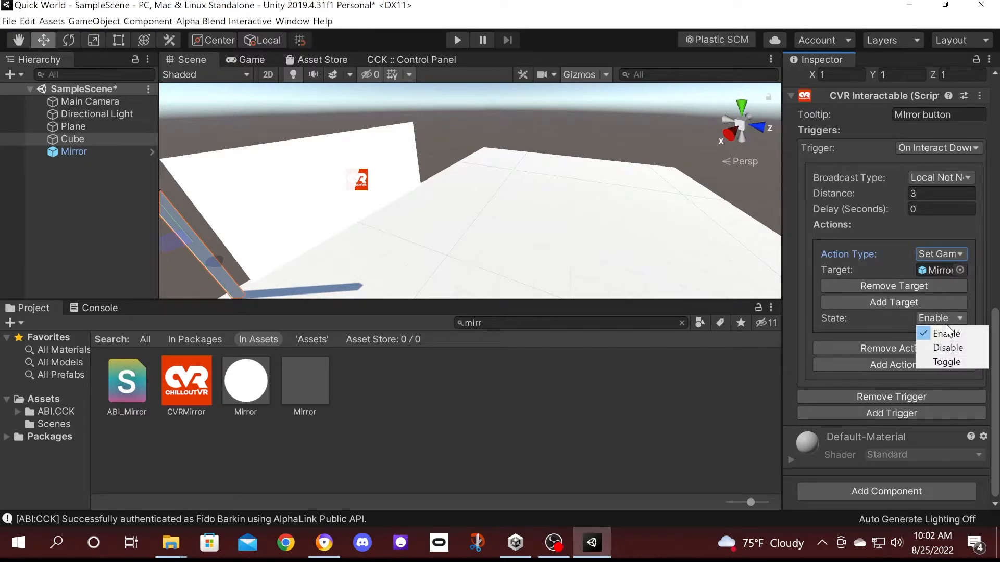
left_click(952, 362)
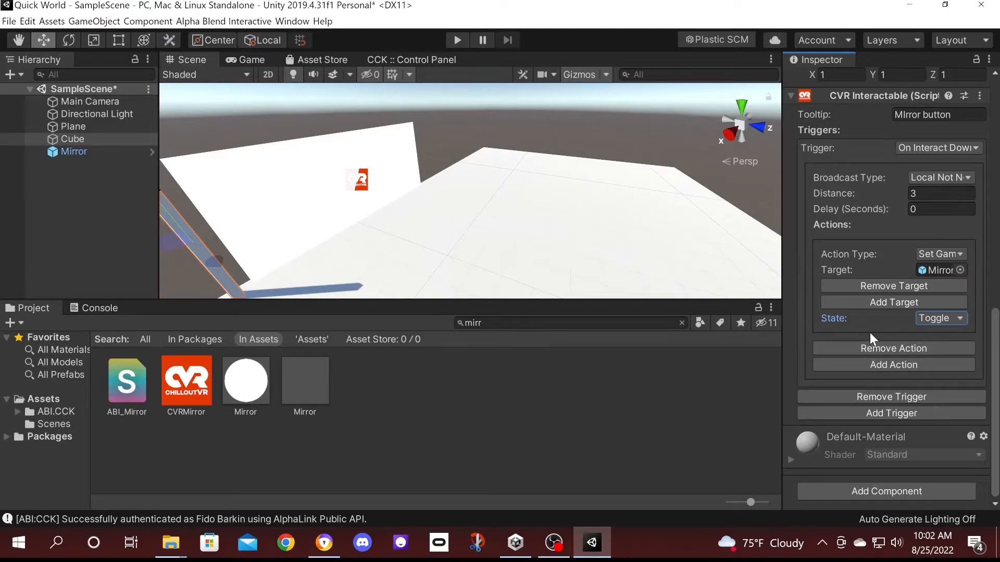
scroll(869, 331, "up", 10)
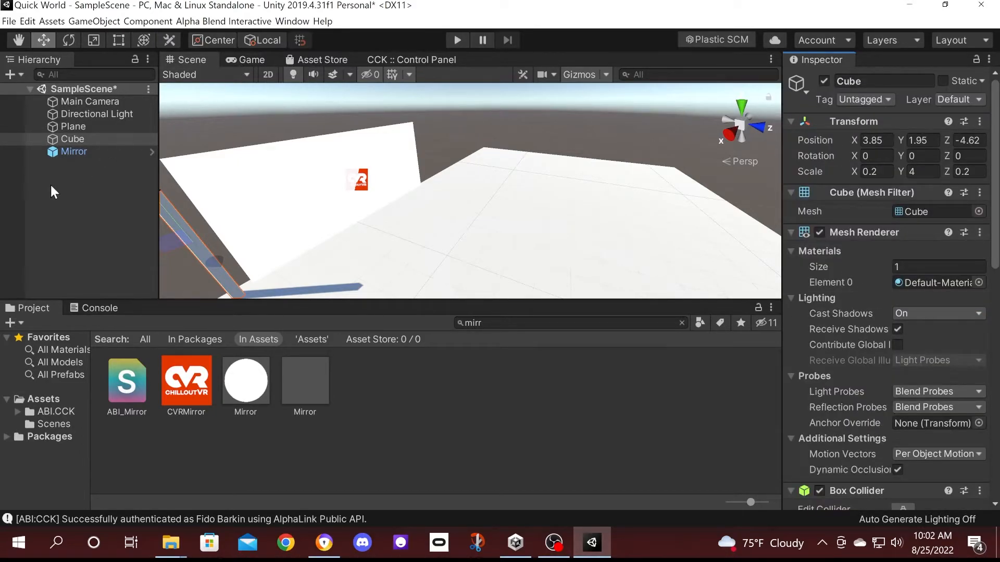
Toggle the Mirror's active checkbox on and off, leaving it disabled.
left_click(73, 152)
left_click(824, 82)
left_click(824, 82)
left_click(824, 82)
left_click(824, 83)
left_click(824, 82)
left_click(824, 82)
left_click(824, 82)
left_click(824, 81)
left_click(824, 82)
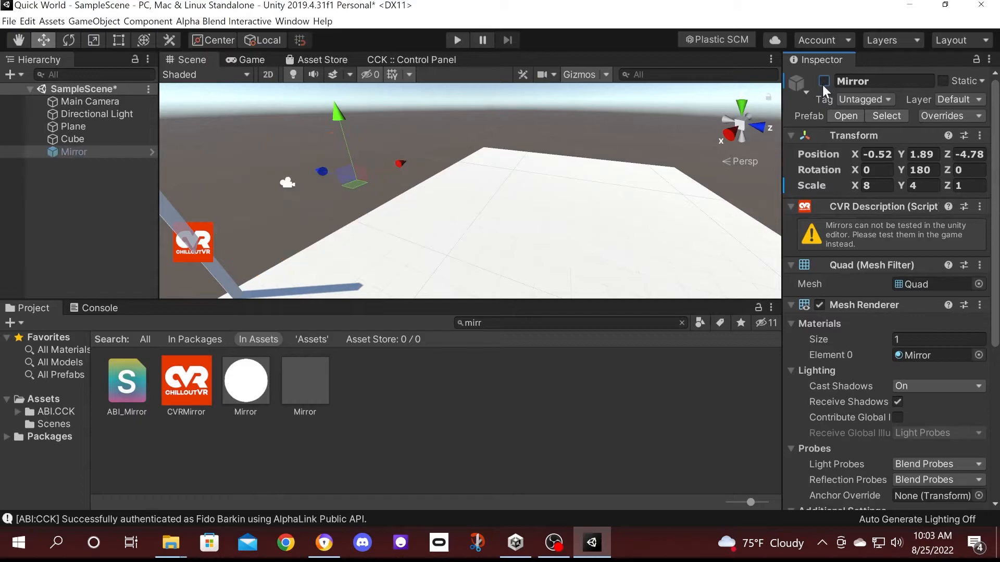
Orbit and pan the Scene view to frame the whole floor.
right_click_drag(539, 217, 401, 193)
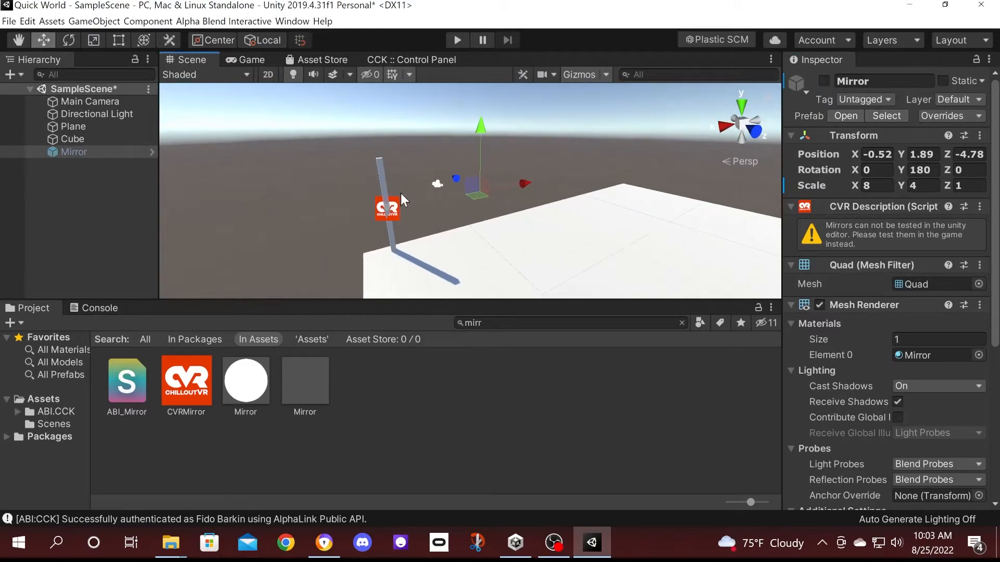
middle_click_drag(316, 138, 515, 264)
right_click_drag(515, 264, 461, 254)
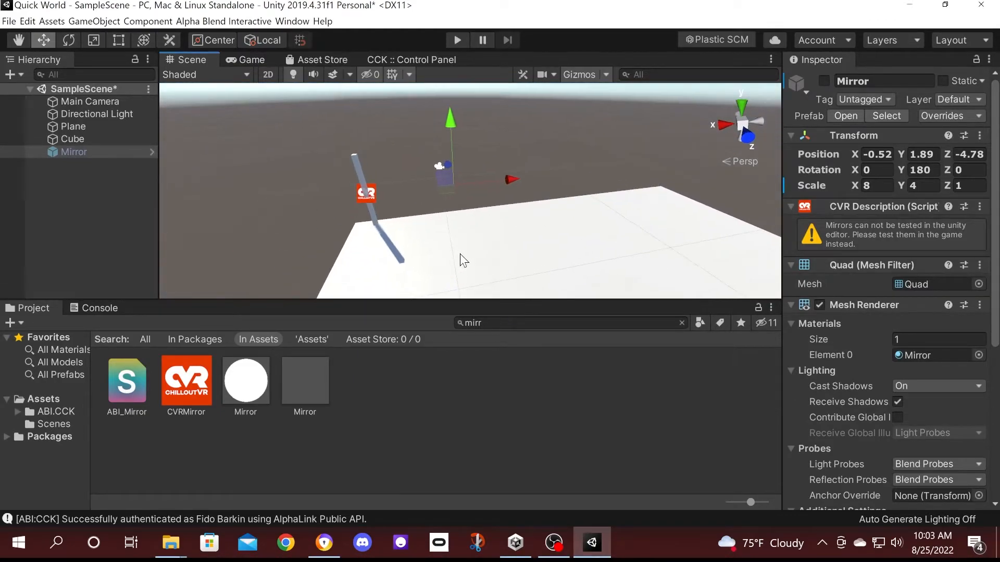
scroll(473, 244, "down", 4)
middle_click_drag(495, 241, 511, 222)
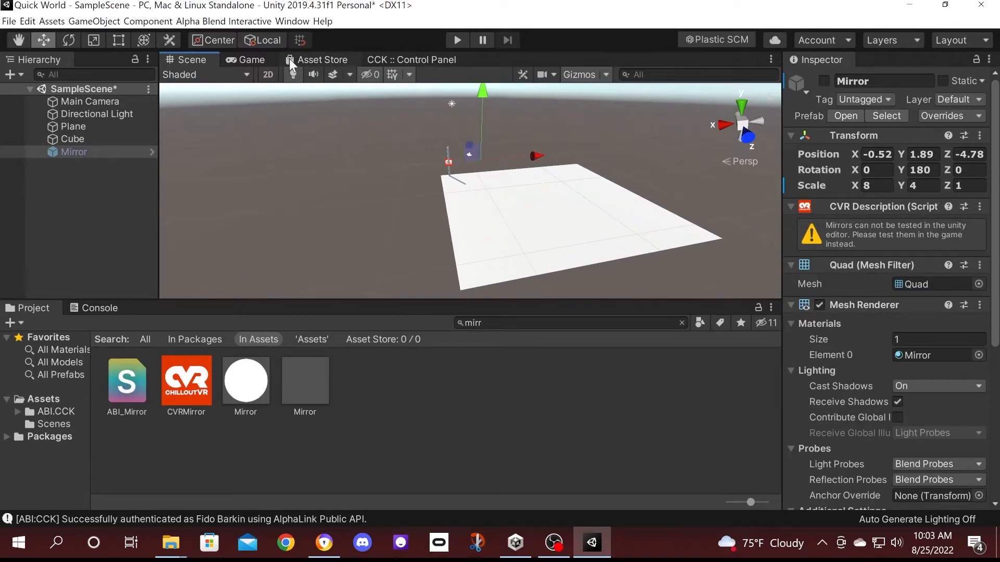
Show the CCK Control Panel above the Console log, resizing the split and deselecting Mirror.
left_click(386, 58)
scroll(441, 174, "down", 3)
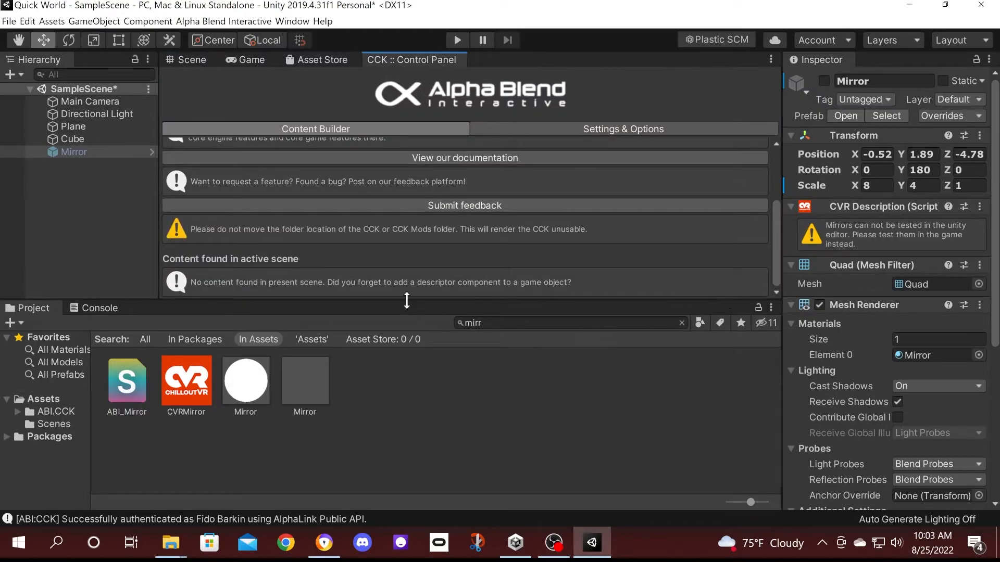
left_click(88, 308)
left_click_drag(473, 302, 475, 437)
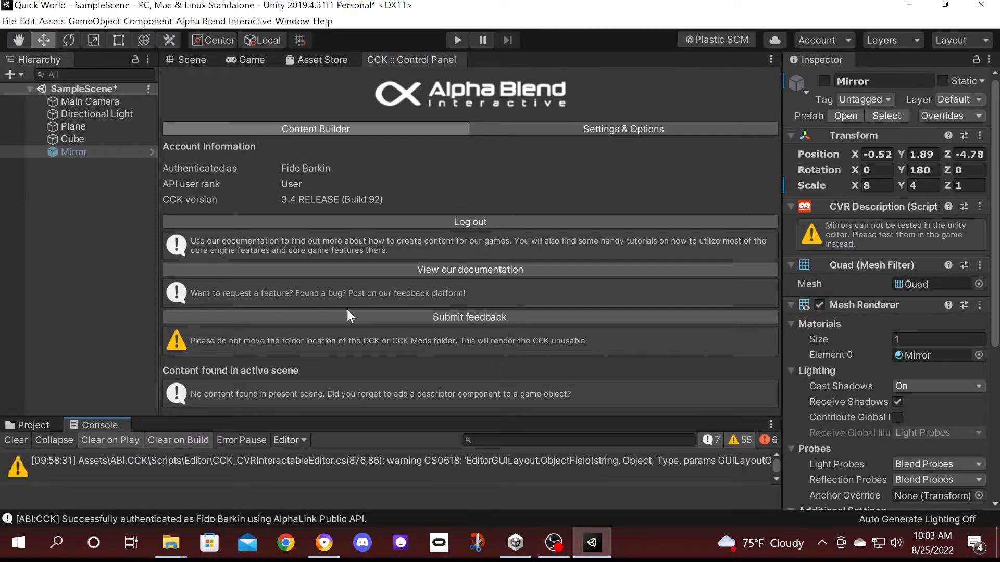
left_click_drag(266, 417, 266, 277)
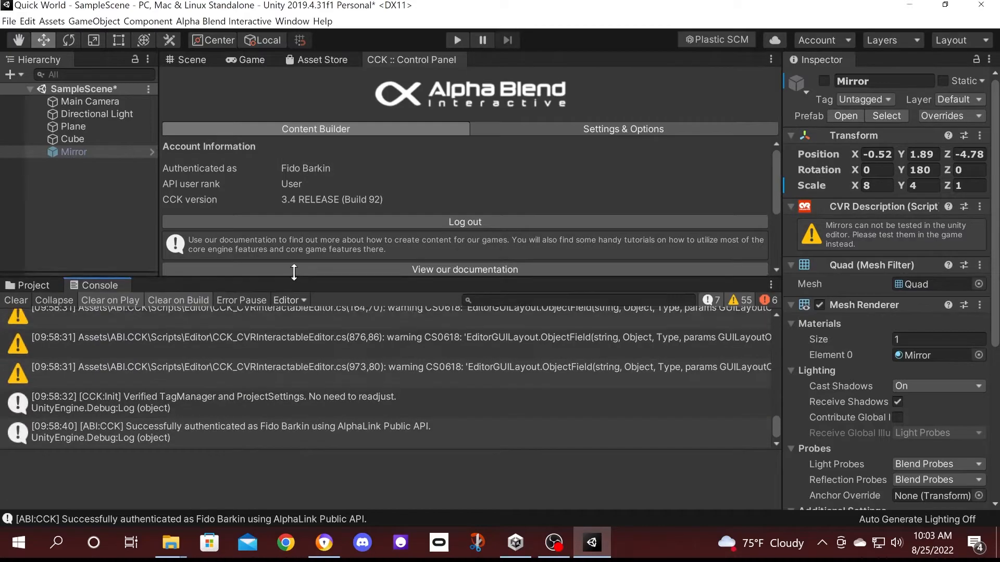
left_click(107, 171)
Create an empty GameObject and add a CVR World component found by searching 'world'.
right_click(105, 170)
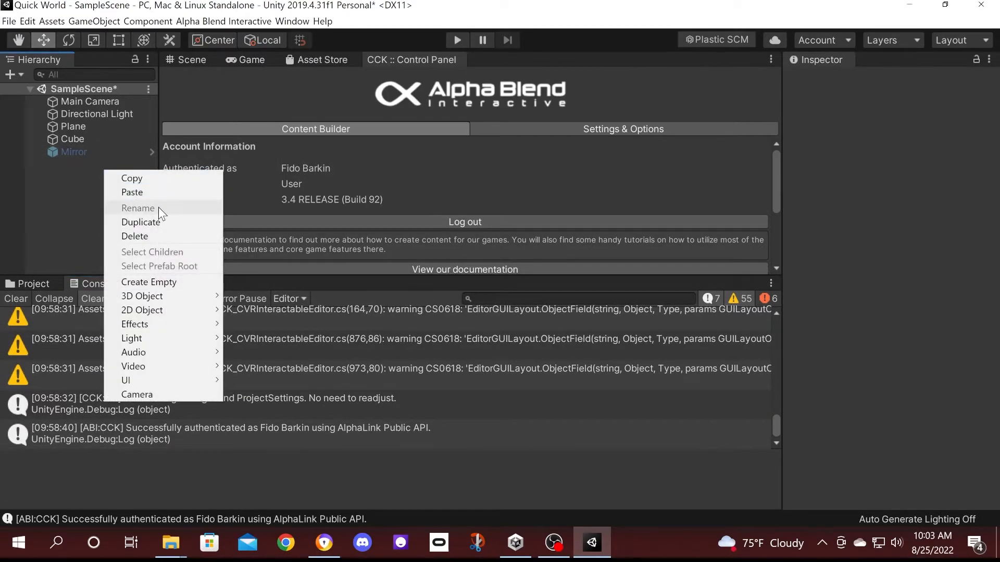
left_click(158, 282)
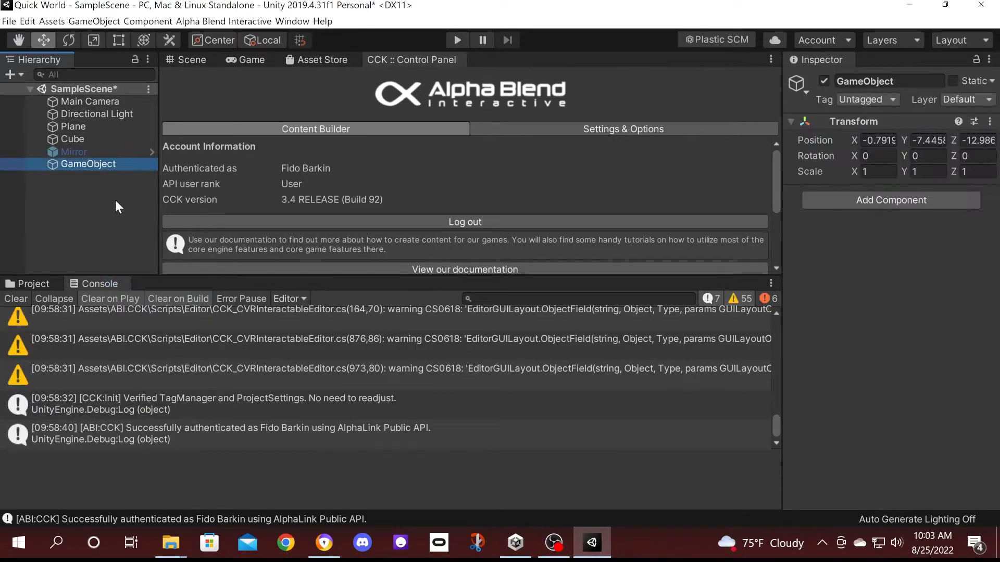
left_click(884, 197)
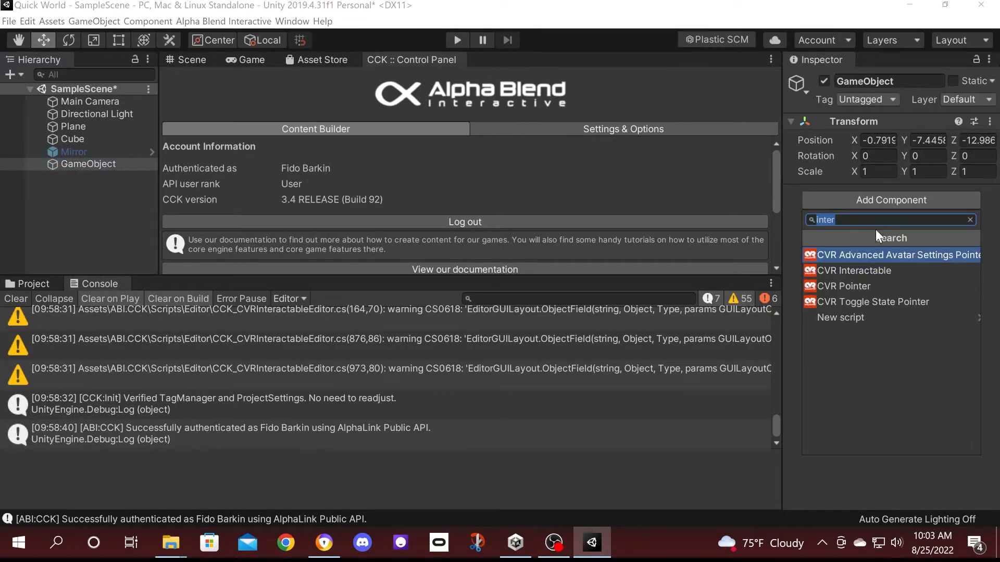
type("world")
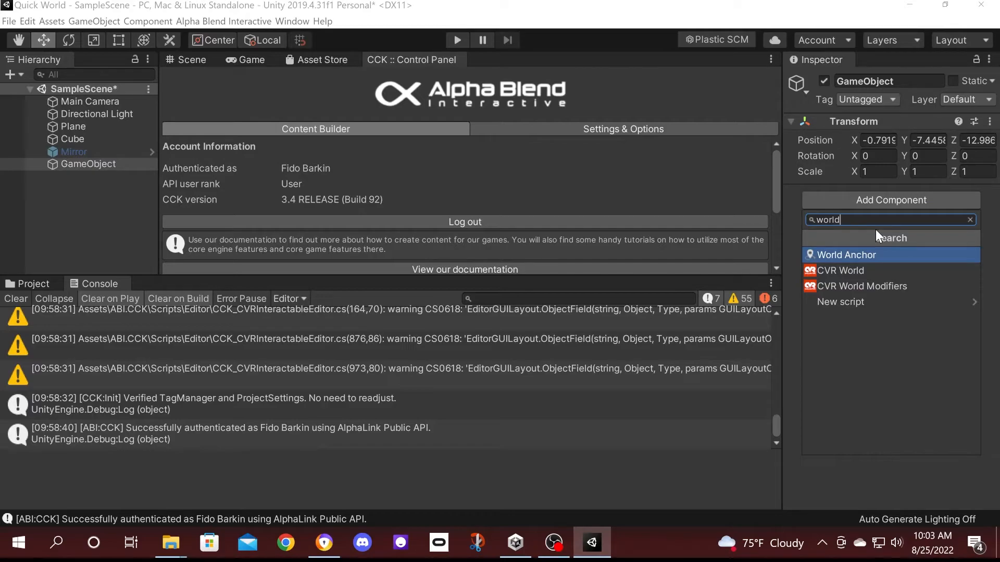
left_click(863, 267)
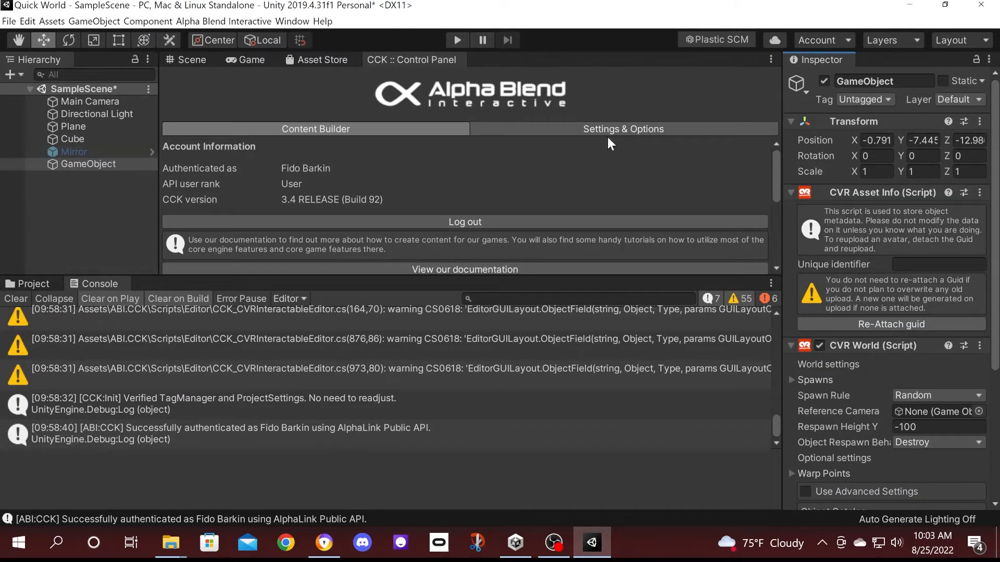
Rename the object to 'World' and return to the 3D Scene view of the plane.
left_click(909, 81)
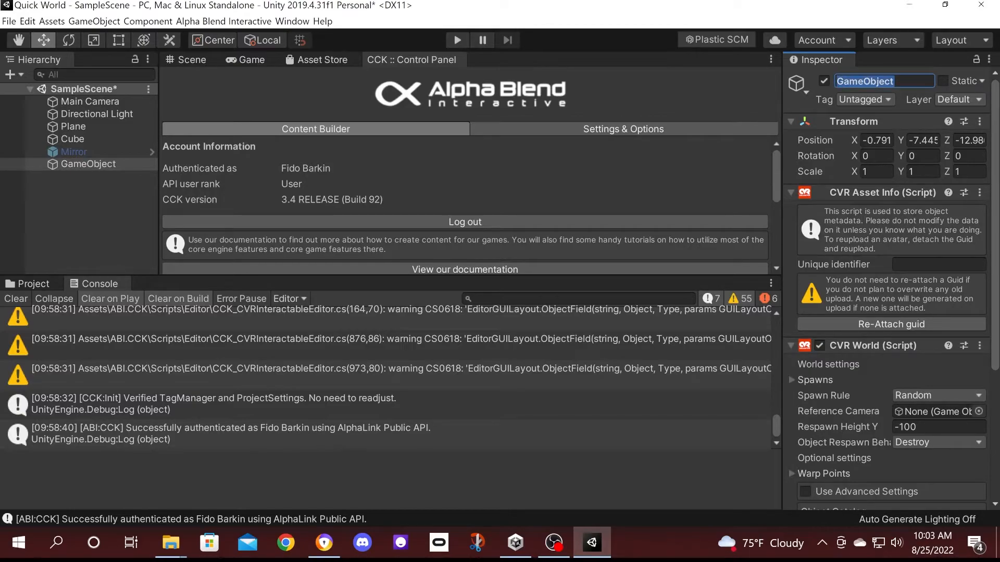
type("World")
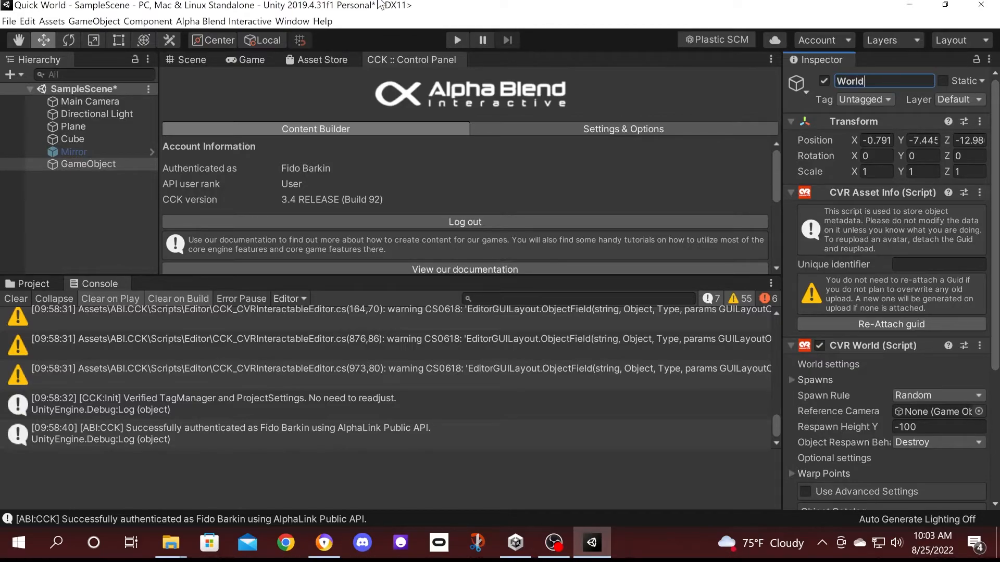
left_click(197, 58)
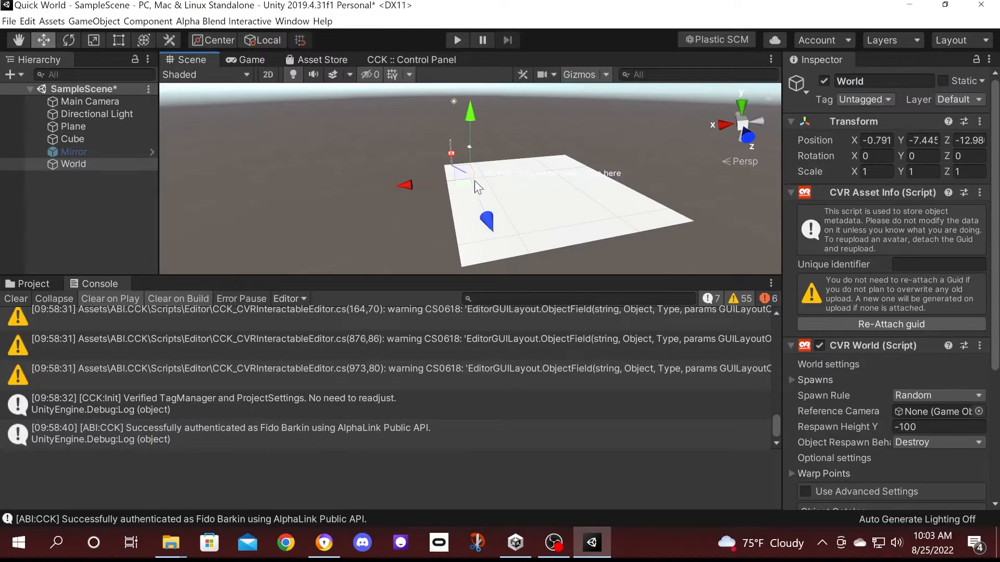
scroll(472, 176, "up", 8)
right_click_drag(473, 174, 532, 133)
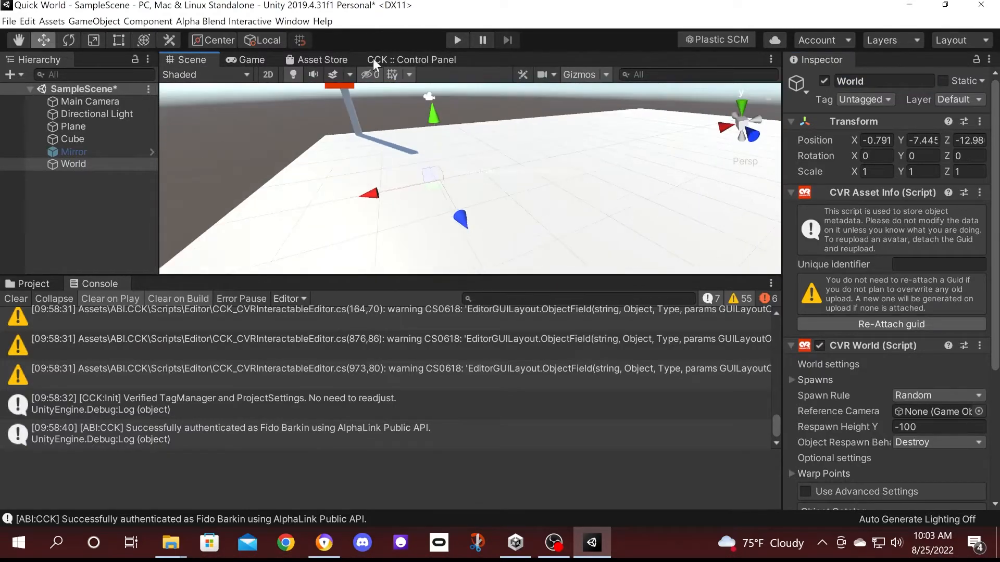
Drag the World object with its move handles, then reset its position to 0, 0, 0.
left_click_drag(426, 113, 443, 66)
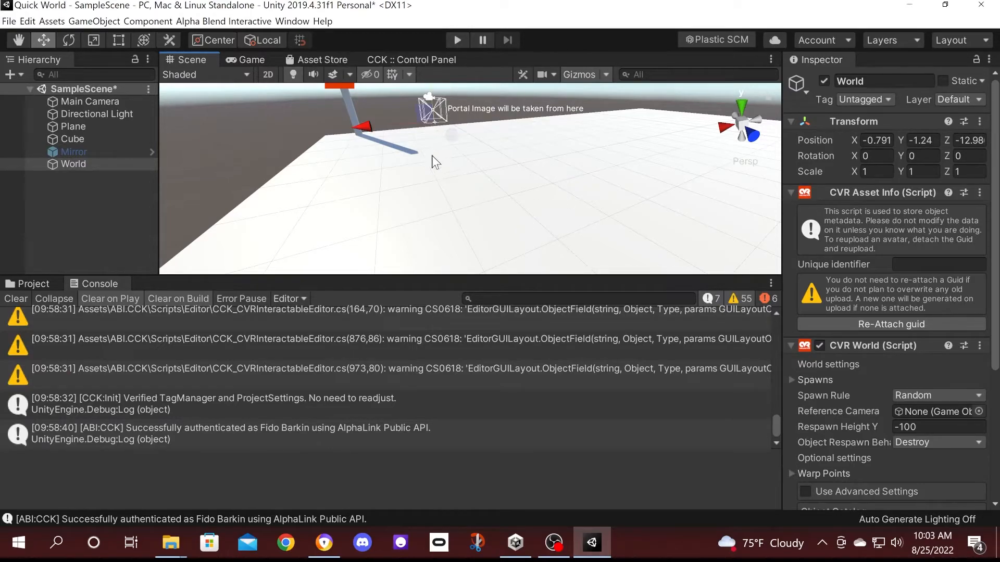
key("f")
left_click_drag(630, 194, 771, 198)
right_click_drag(542, 147, 711, 138)
left_click_drag(611, 134, 624, 109)
left_click(927, 141)
type("0")
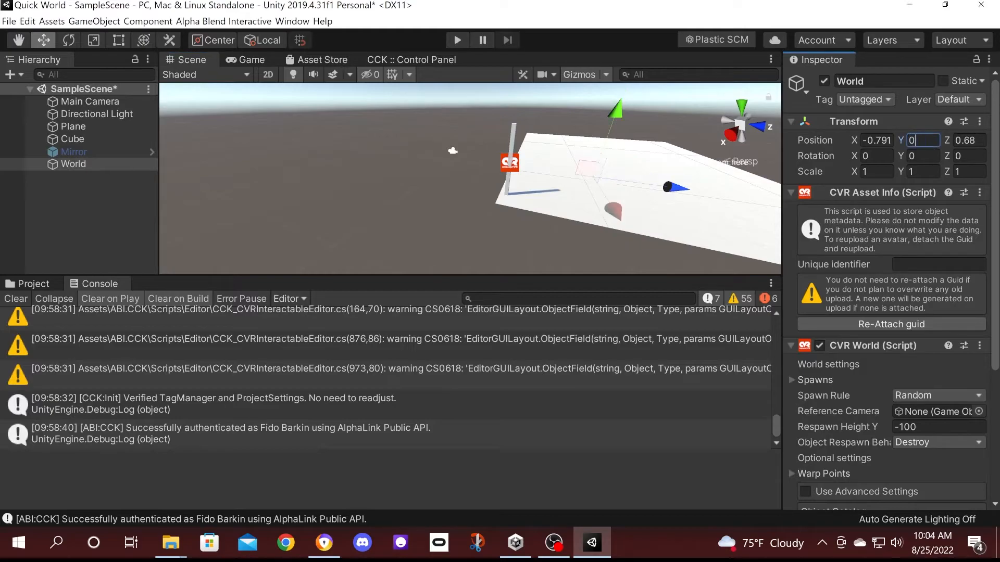
left_click(877, 140)
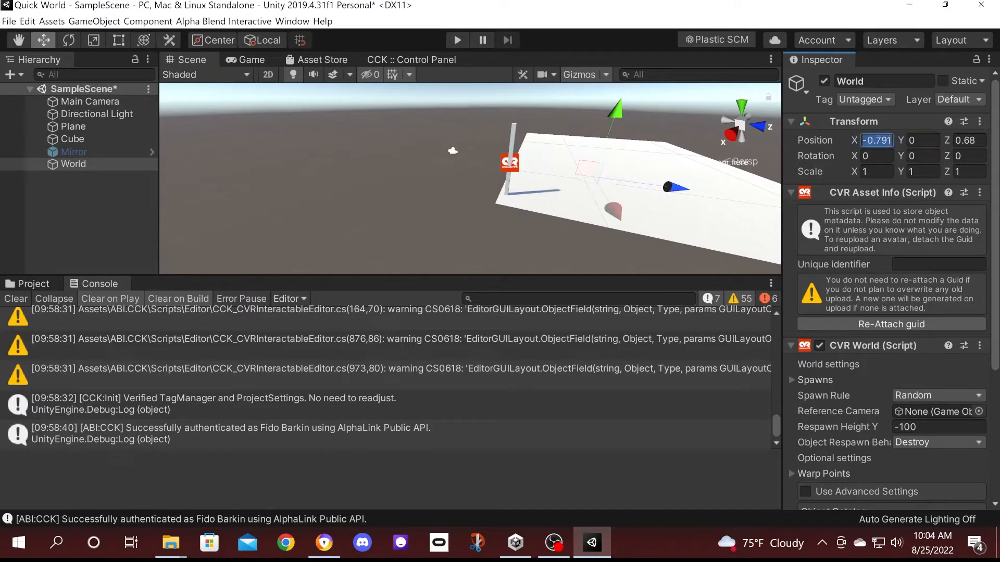
type("0")
left_click(968, 140)
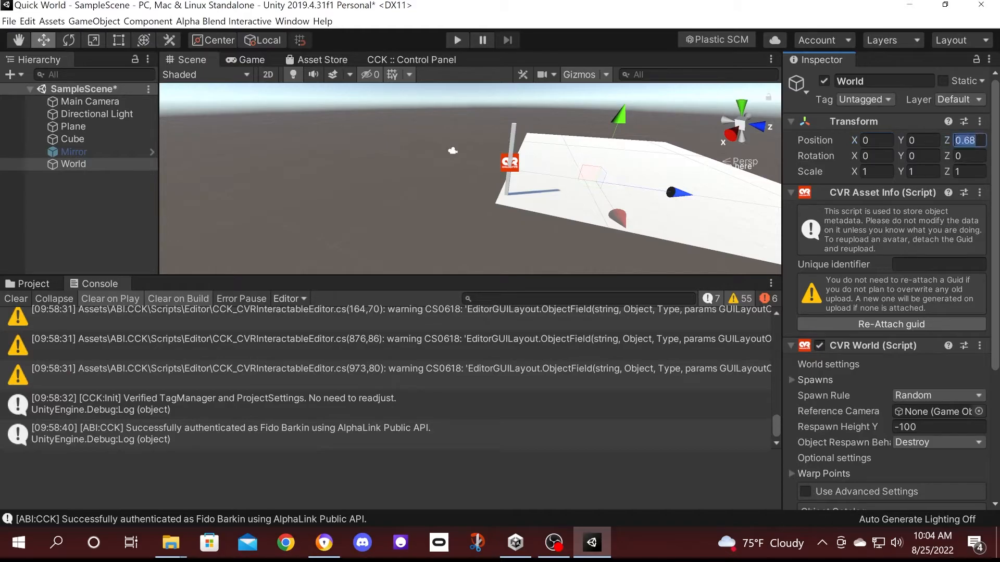
type("0")
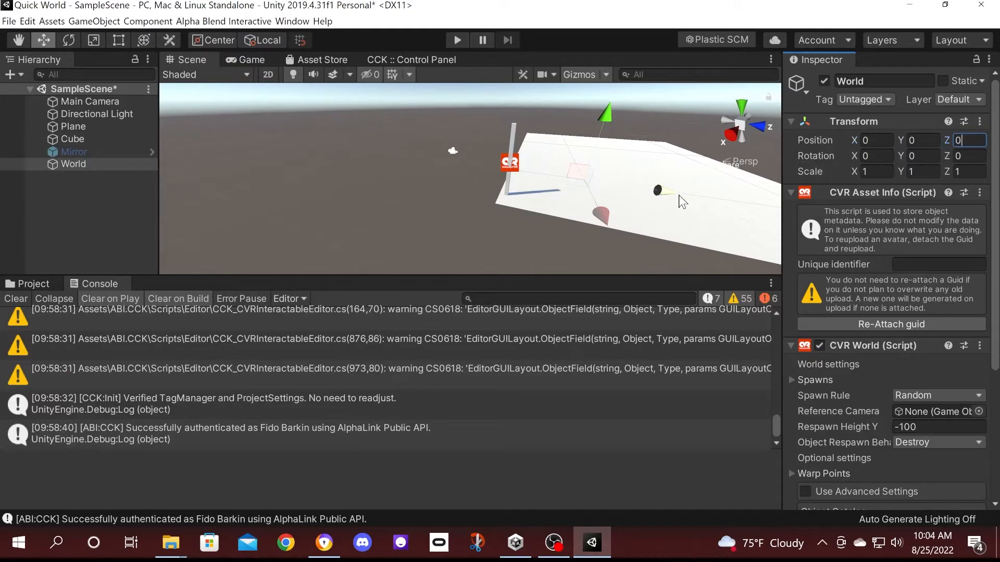
Set the World object's Y position to 1, placing it at 0, 1, 0.
scroll(678, 195, "up", 3)
scroll(677, 193, "up", 3)
right_click_drag(677, 172, 813, 139)
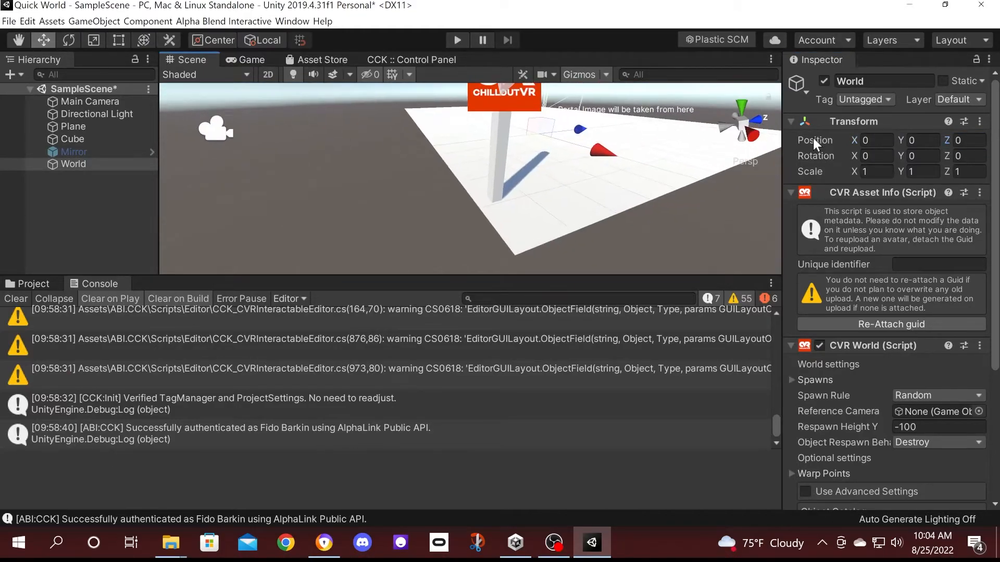
middle_click_drag(681, 150, 590, 162)
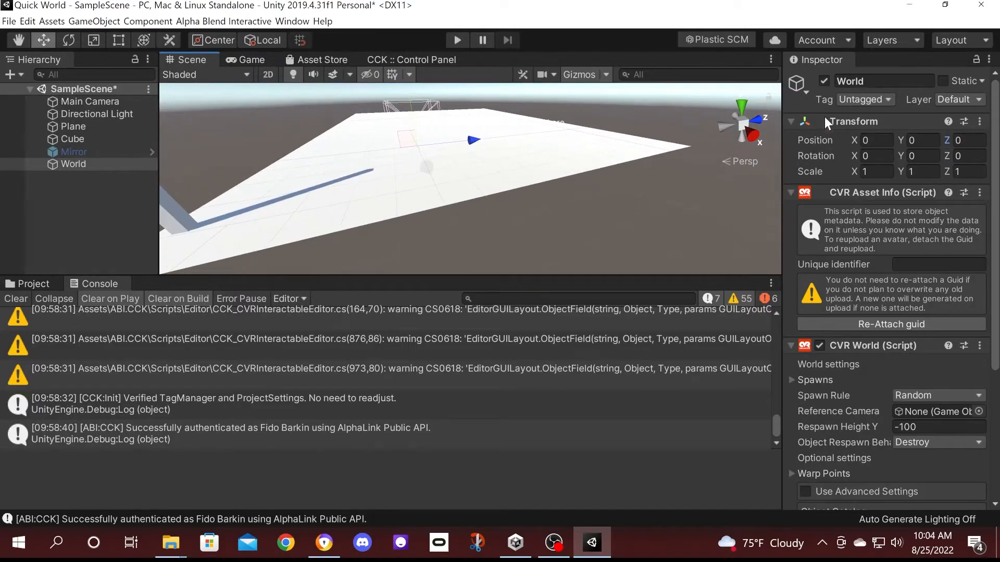
left_click(919, 141)
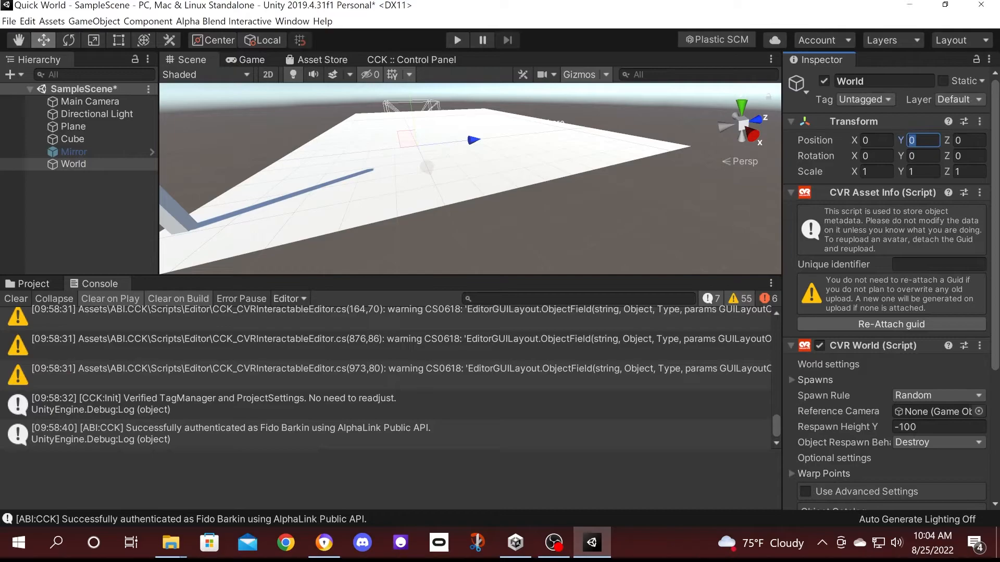
type("1")
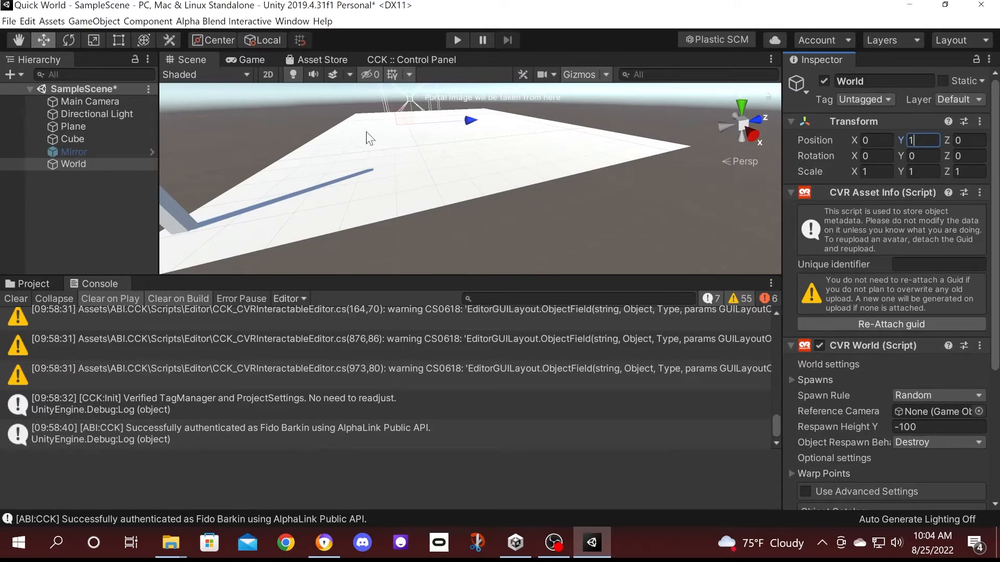
Start Upload World from the CCK Control Panel, enlarging the Game view and continuing to details.
left_click(391, 60)
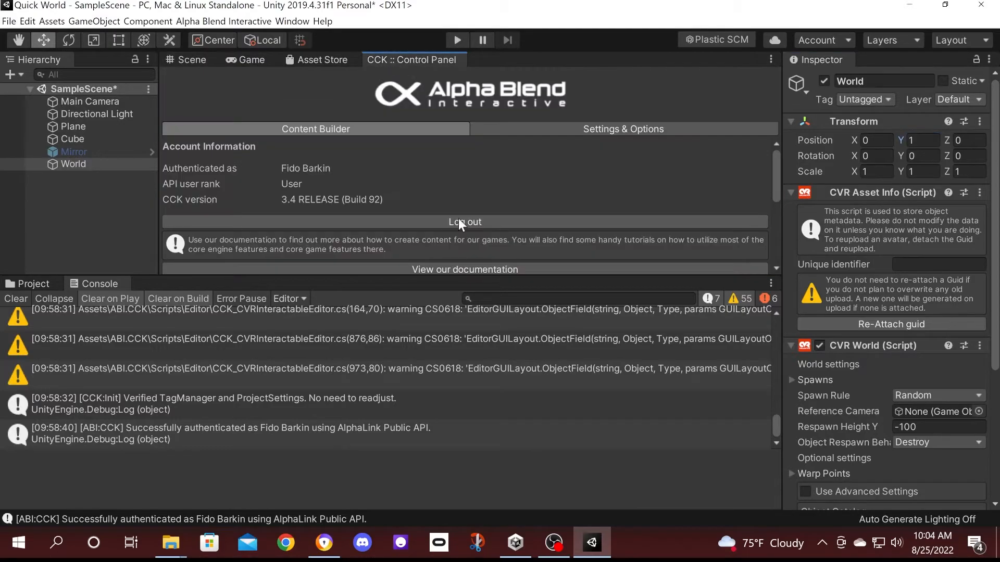
scroll(459, 193, "down", 3)
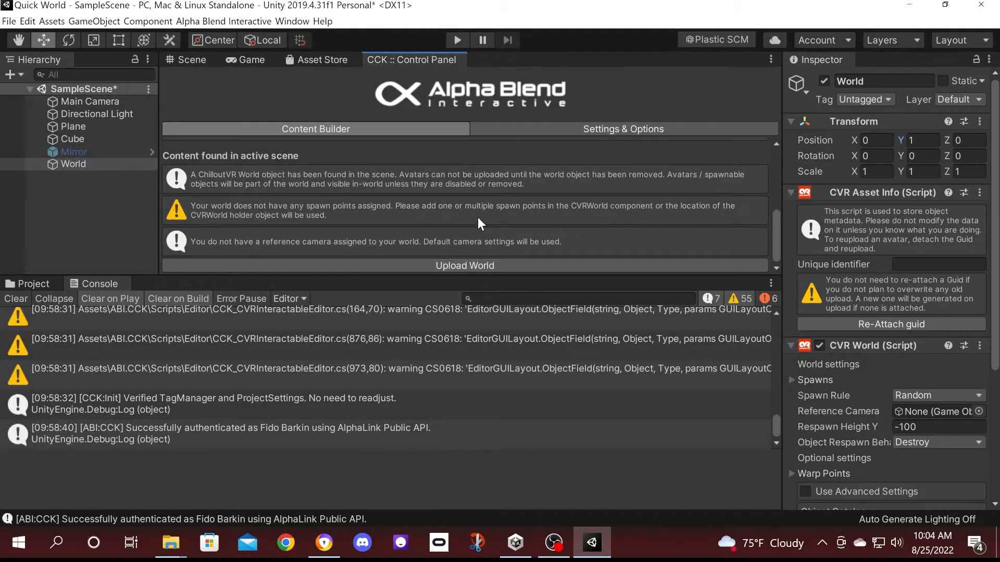
left_click(489, 264)
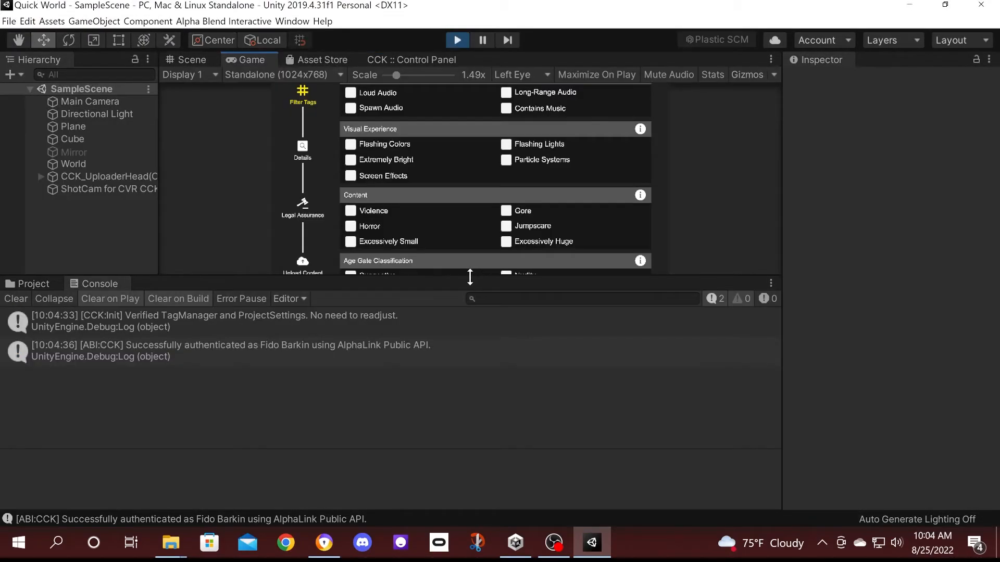
left_click_drag(469, 277, 465, 294)
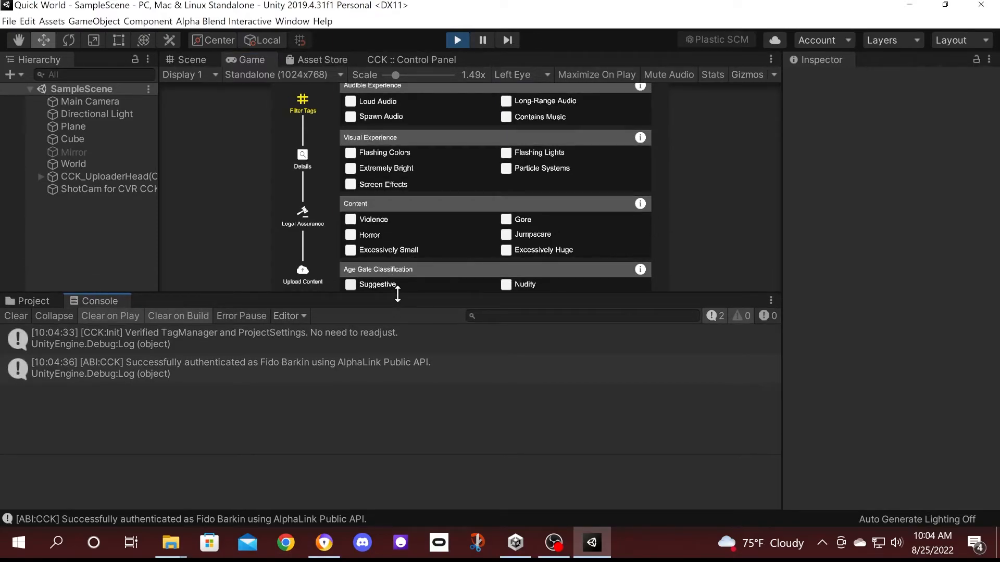
left_click_drag(395, 295, 396, 419)
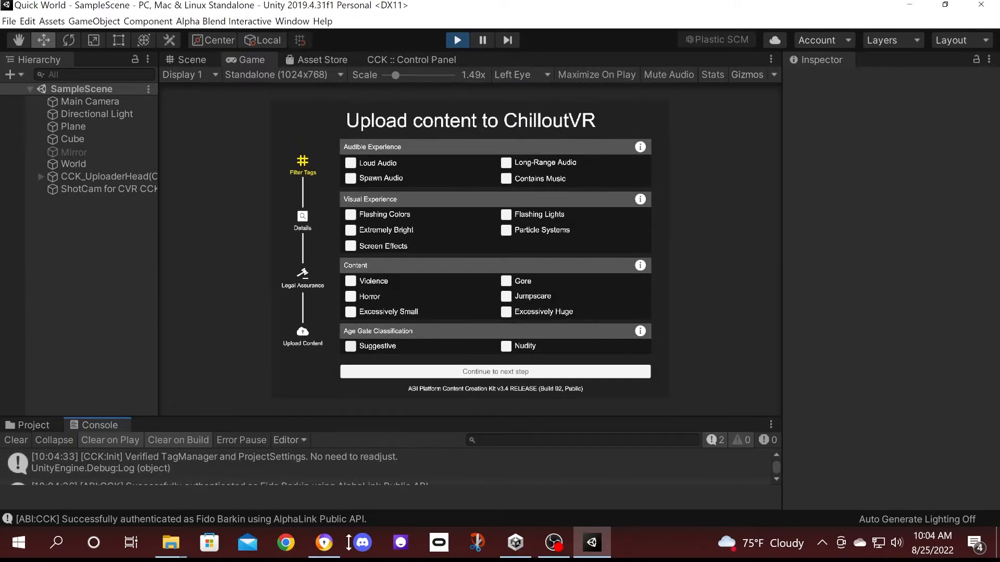
left_click(312, 75)
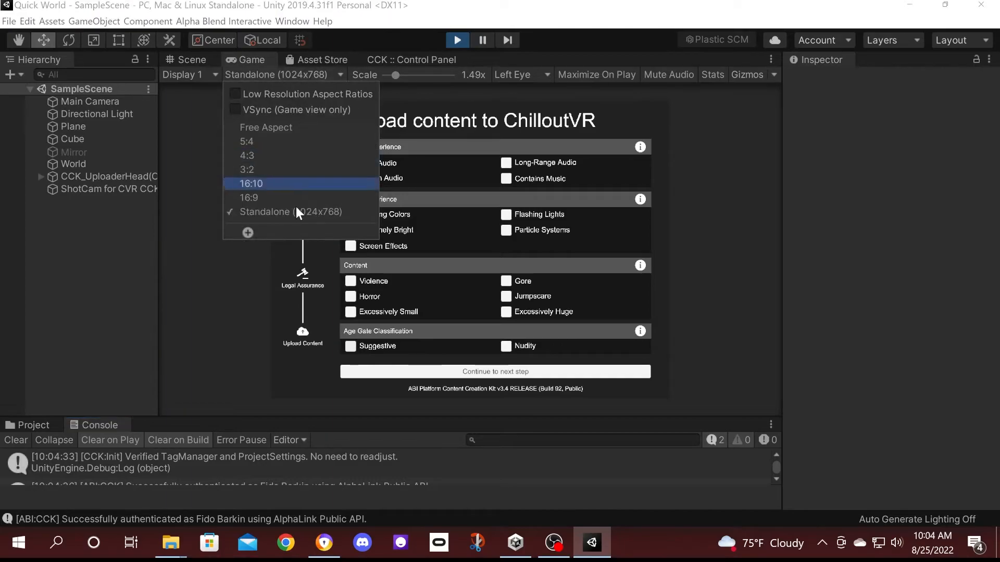
left_click(701, 269)
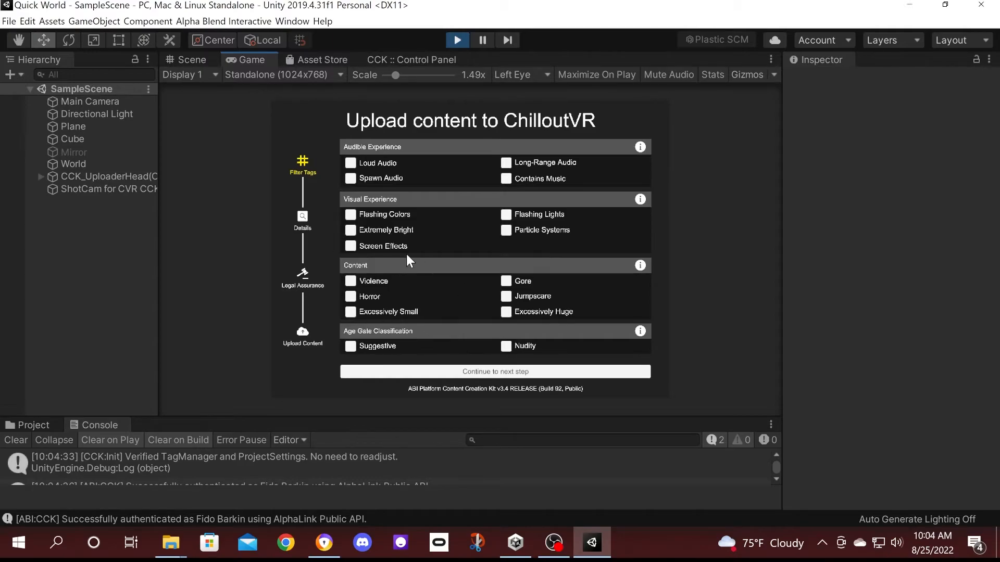
left_click(496, 372)
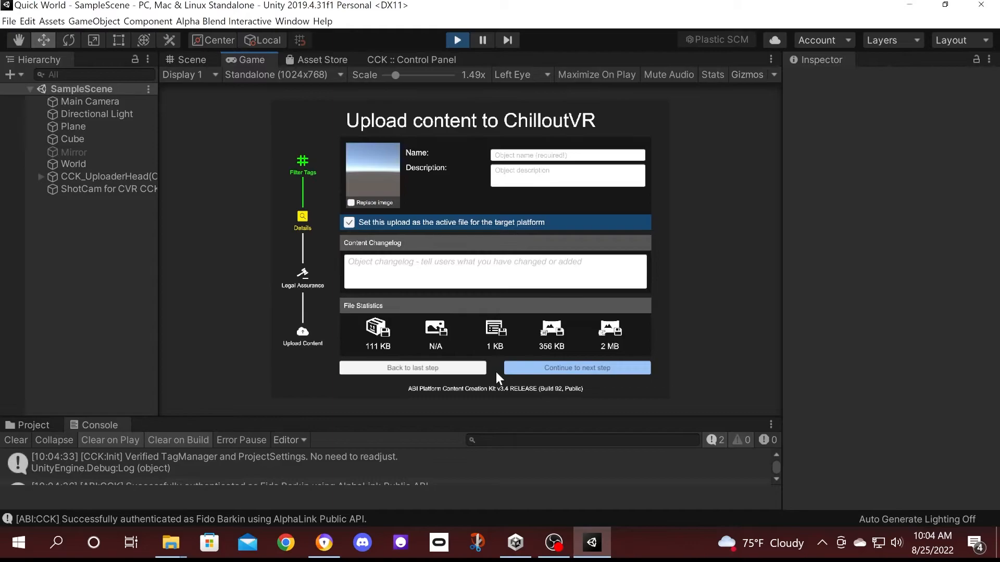
Enter the world name 'Quick World' and description 'QUick world with mirror'.
left_click(535, 155)
type("q")
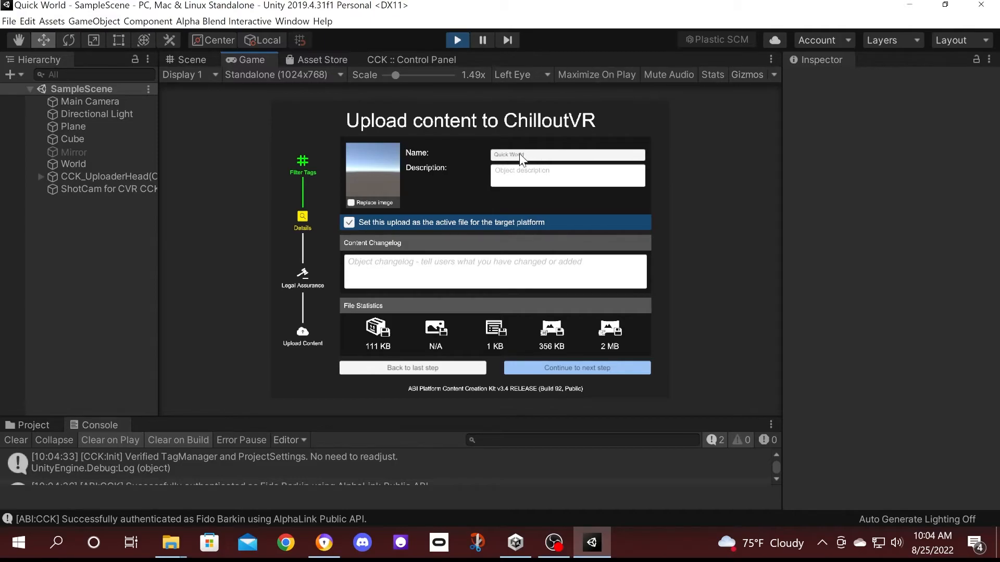
left_click(532, 169)
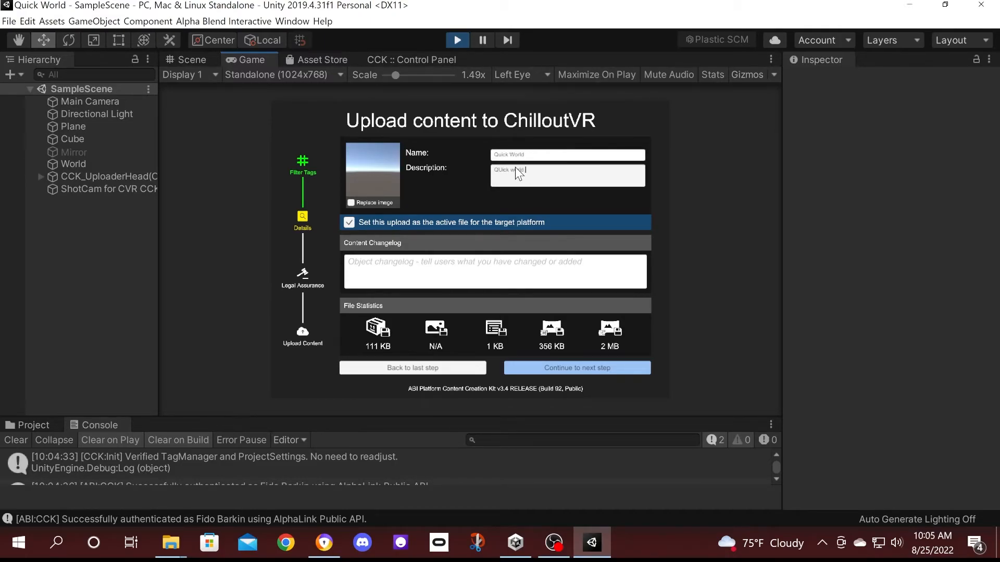
type("QUick world with mirror")
left_click(196, 61)
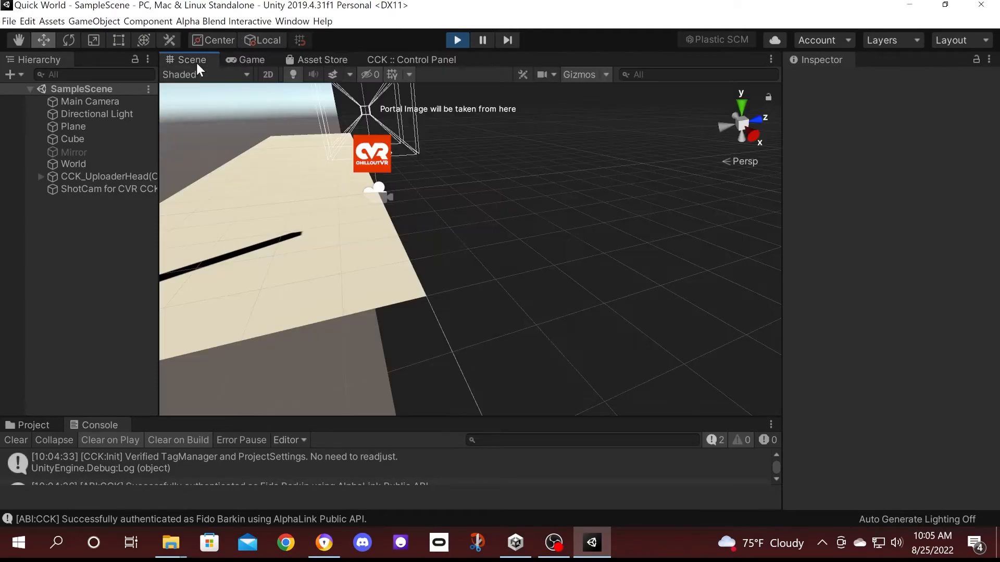
Move the ShotCam for CVR CCK to position 0, 2.89, 3.07 so it frames the floor.
left_click(108, 189)
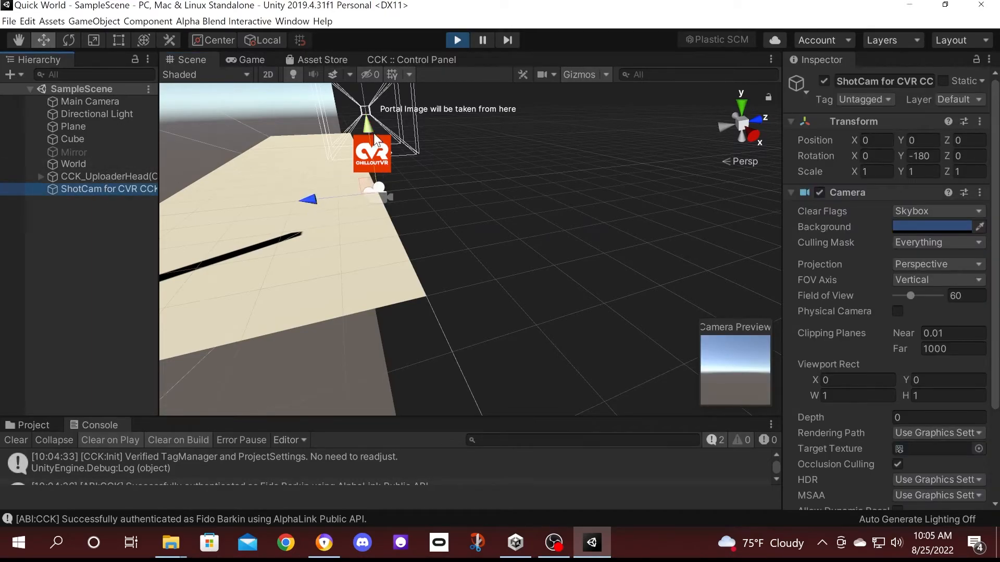
left_click_drag(309, 204, 419, 173)
mouse_move(495, 121)
left_mouse_down()
mouse_move(481, 23)
mouse_move(482, 129)
left_mouse_up()
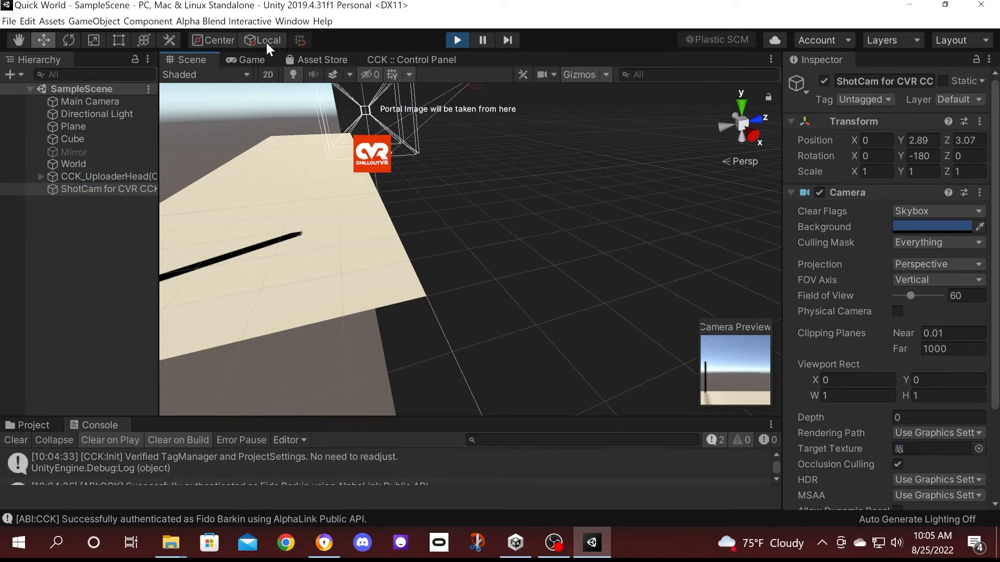
left_click(399, 60)
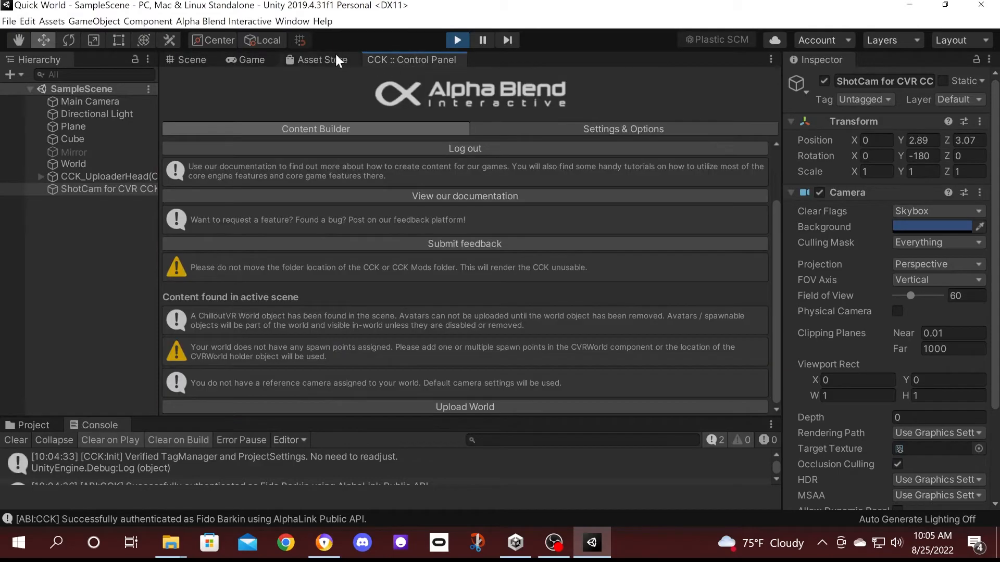
Upload Quick World with a replaced thumbnail, accepting legal assurances and confirming the completion message.
left_click(241, 60)
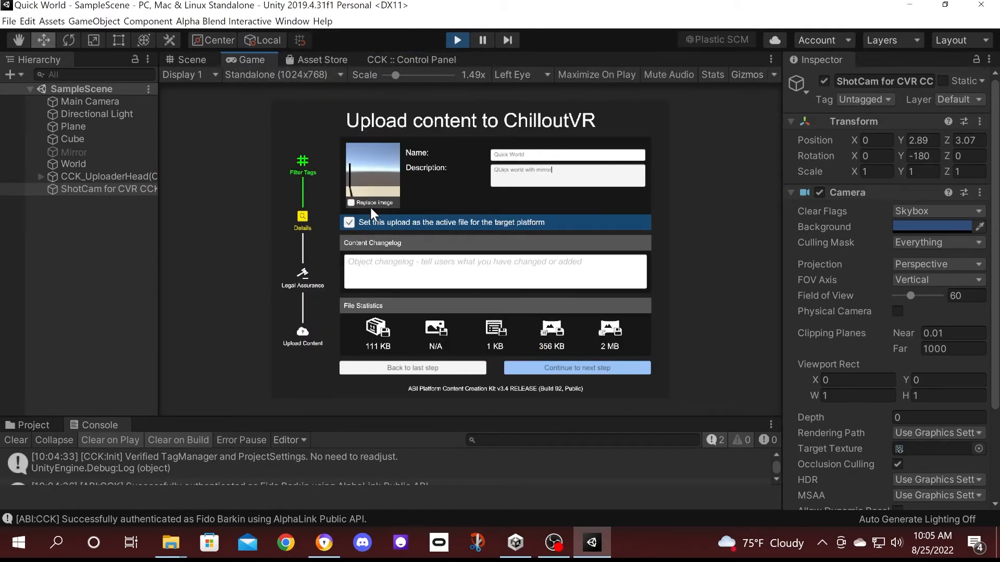
left_click(351, 202)
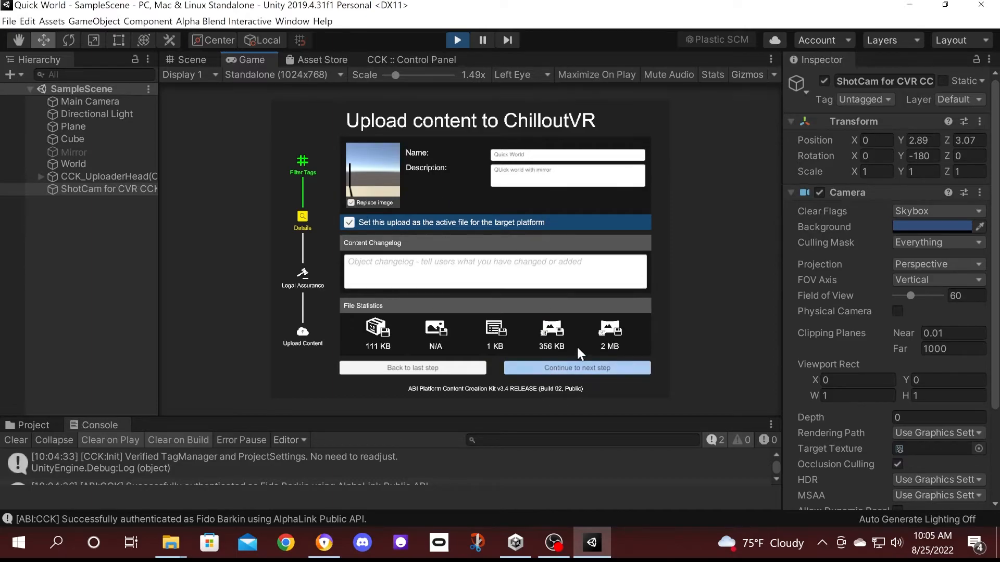
left_click(576, 367)
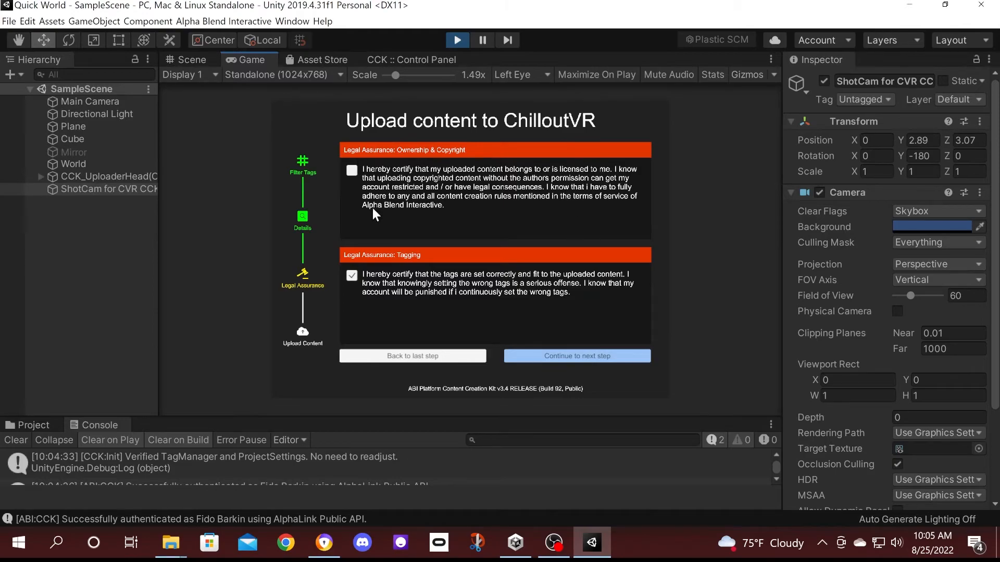
left_click(579, 356)
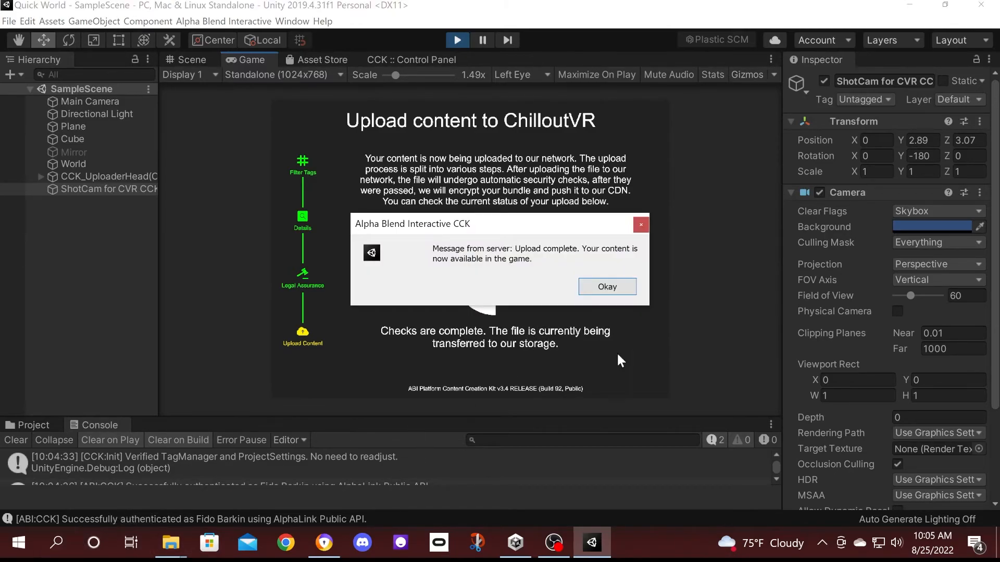
left_click(621, 287)
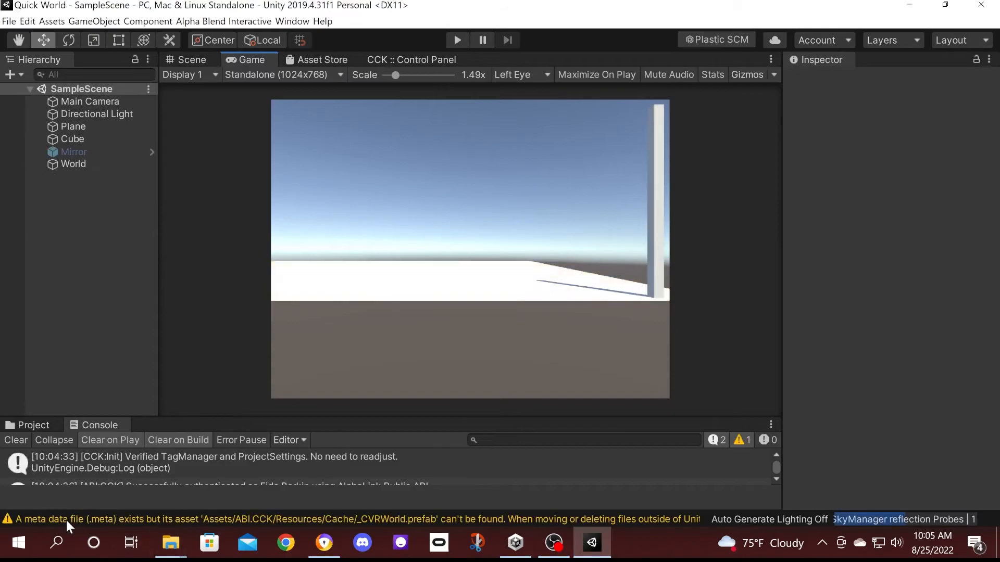
Search Windows for 'ch' and launch ChilloutVR from the results.
left_click(59, 534)
type("ch")
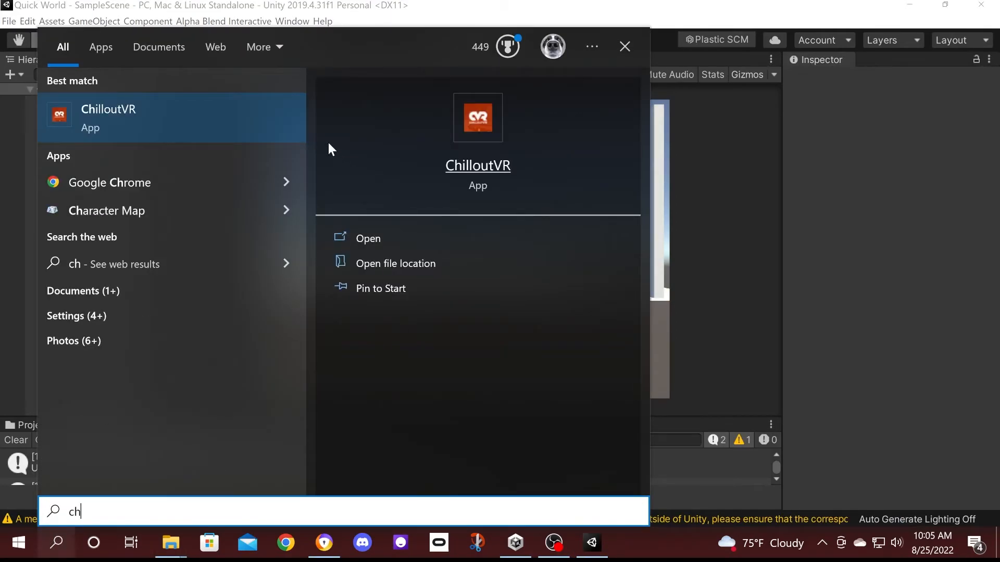
left_click(131, 133)
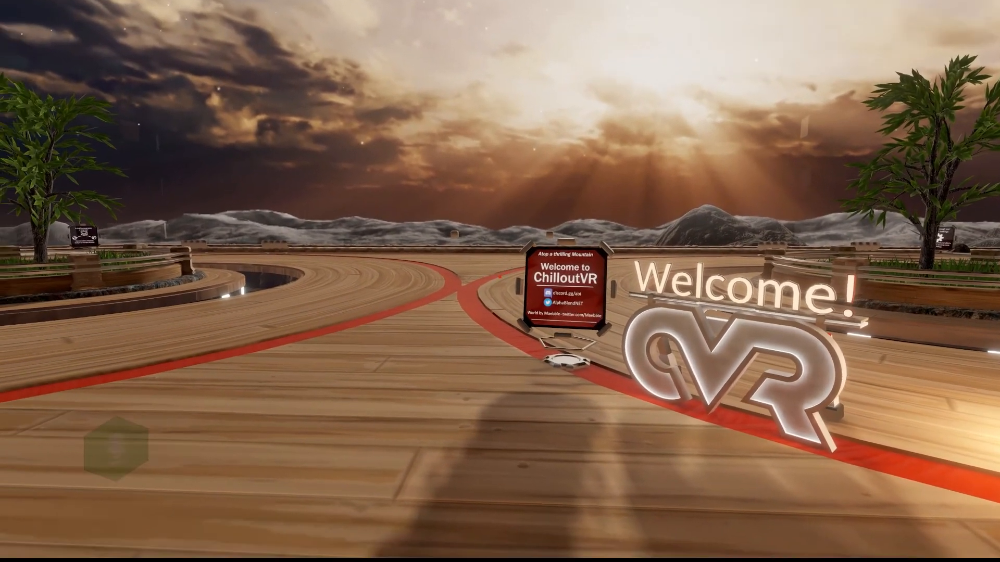
Bring up the Quick World details from the My Worlds list in the in-game menu.
key("Escape")
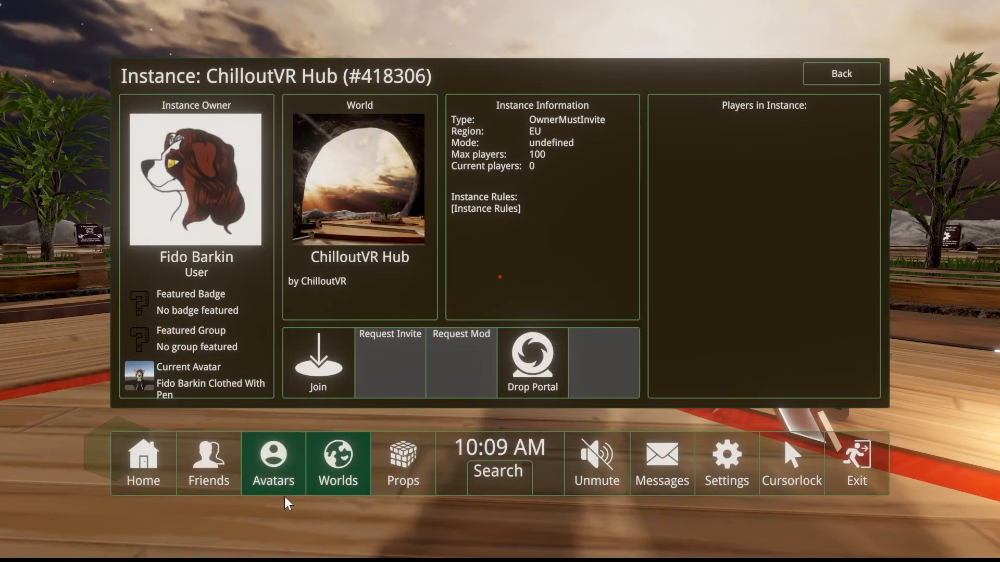
left_click(332, 473)
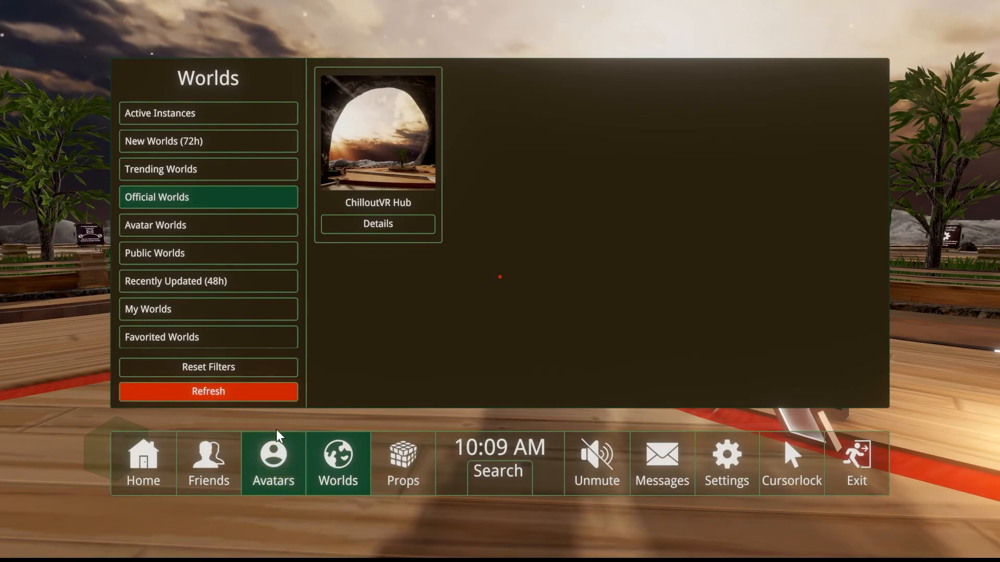
left_click(210, 308)
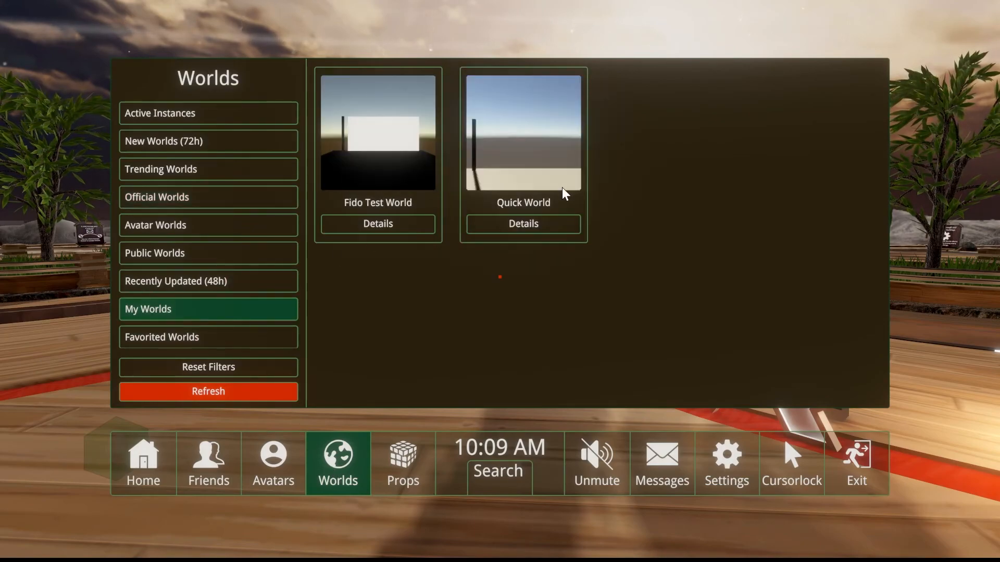
left_click(548, 226)
Create an Owner must invite instance in the EU region and open its page.
left_click(155, 366)
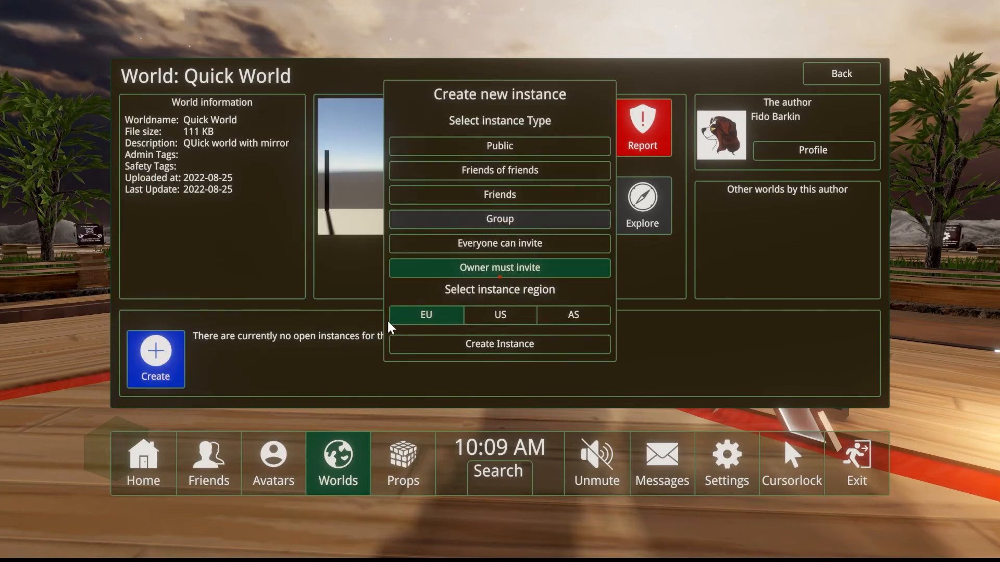
left_click(516, 344)
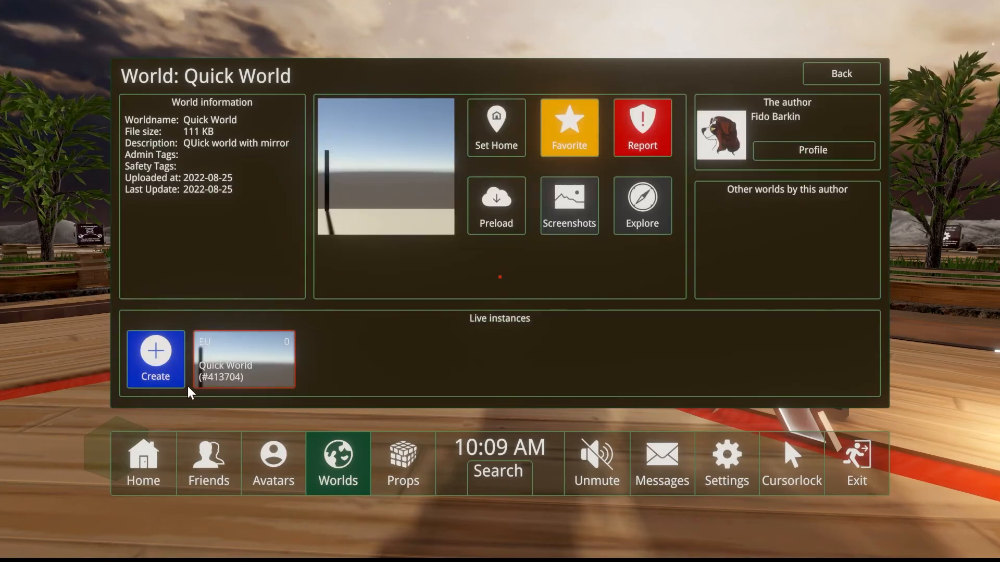
left_click(215, 361)
Join the Quick World instance and walk past the pillar to the mirror and platform corner.
left_click(342, 357)
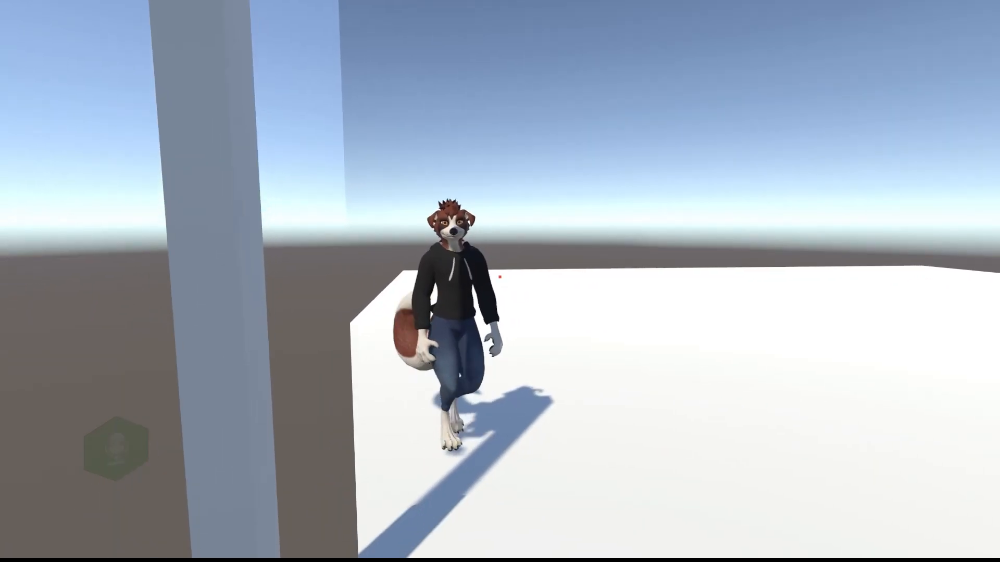
key("d")
key("w")
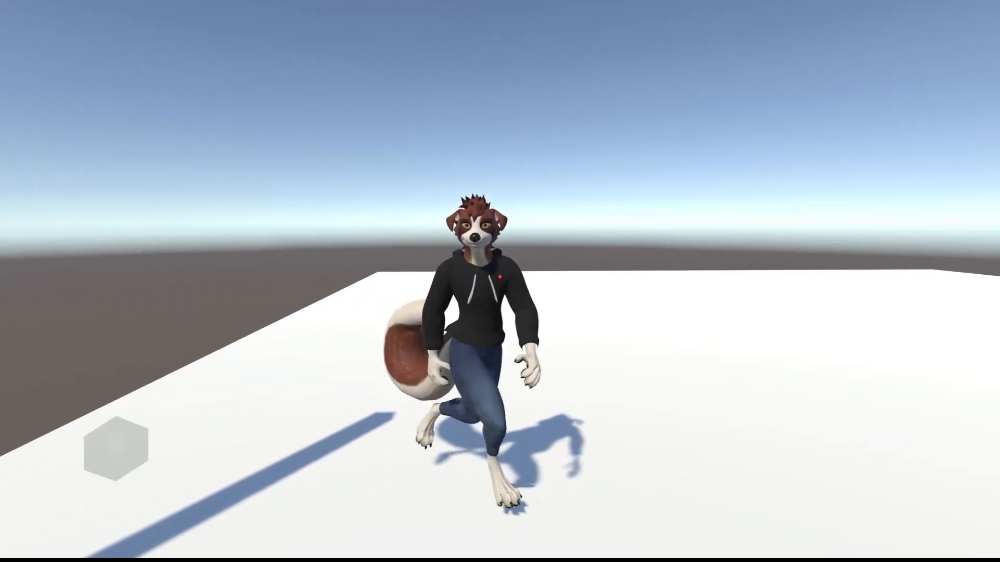
key("s")
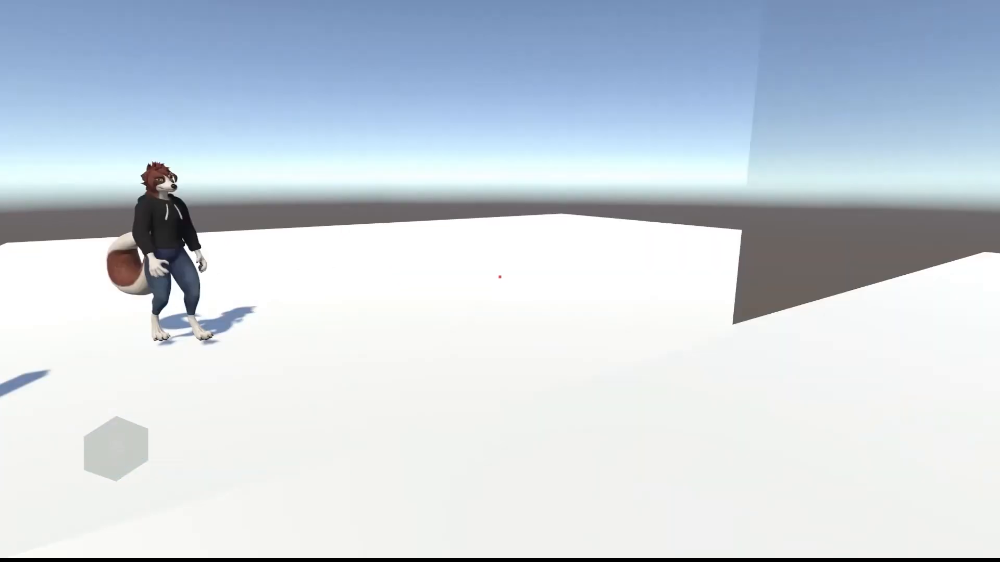
key("w")
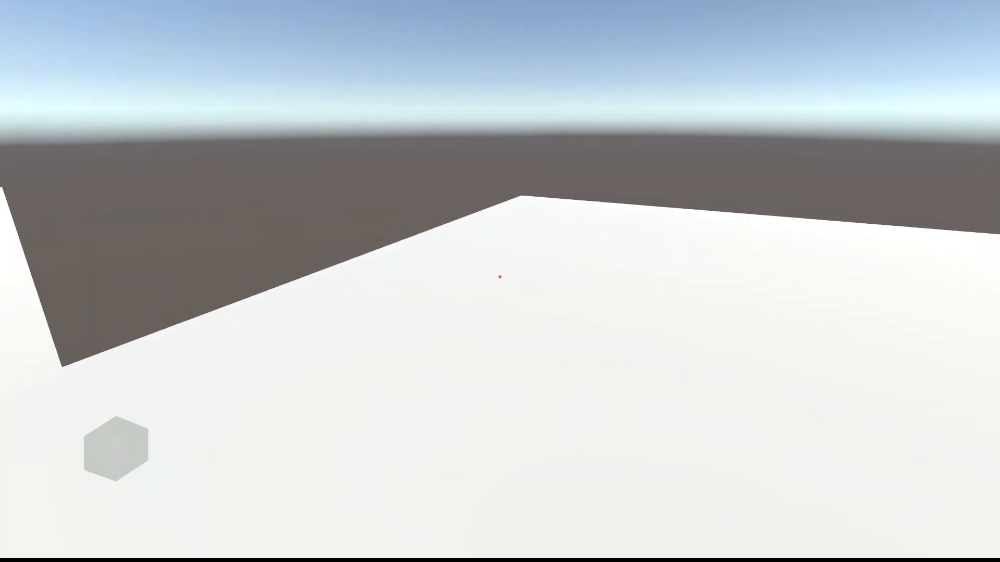
Walk back past the pillar up to the mirror, then return to the in-game menu.
key("a")
key("w")
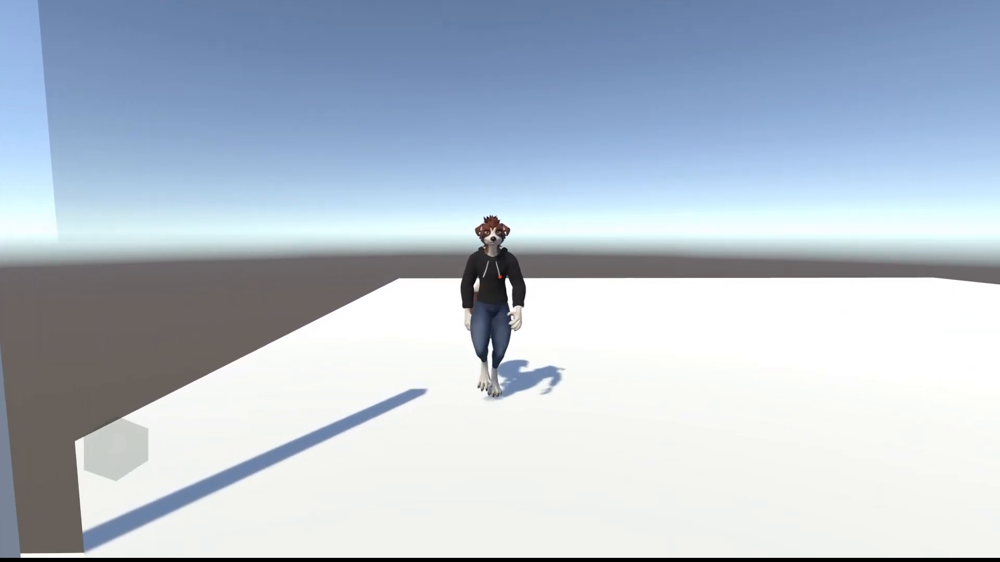
key("w")
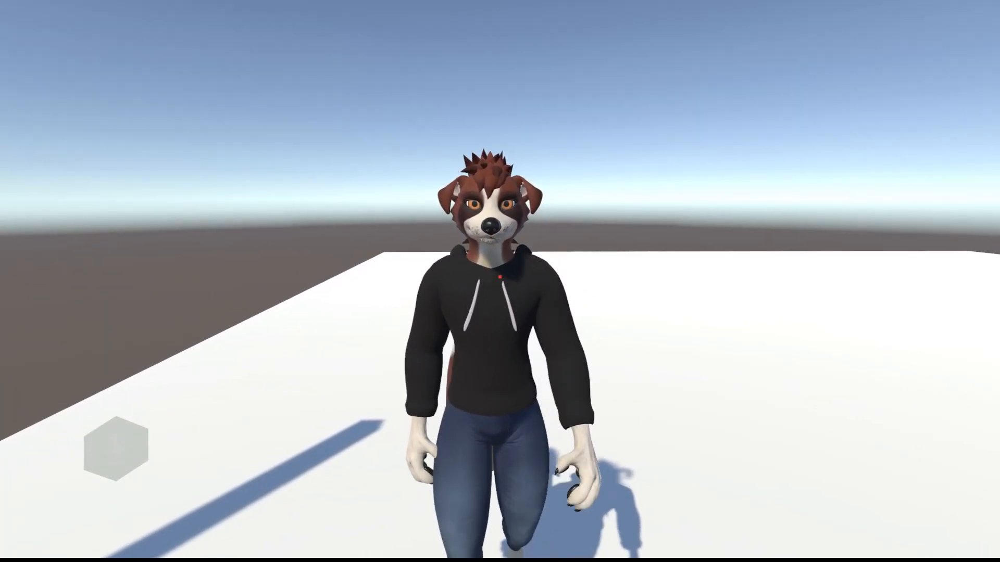
key("Escape")
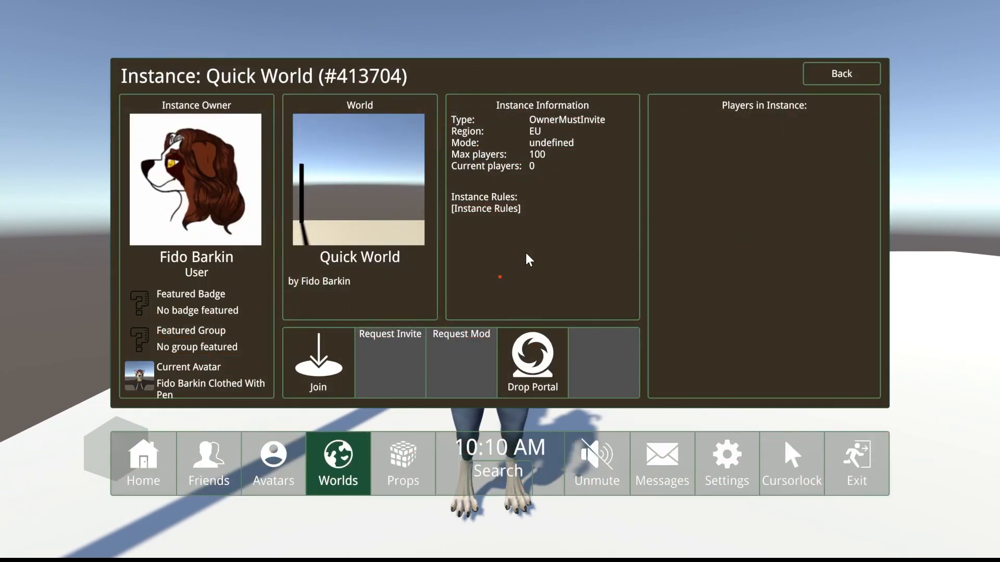